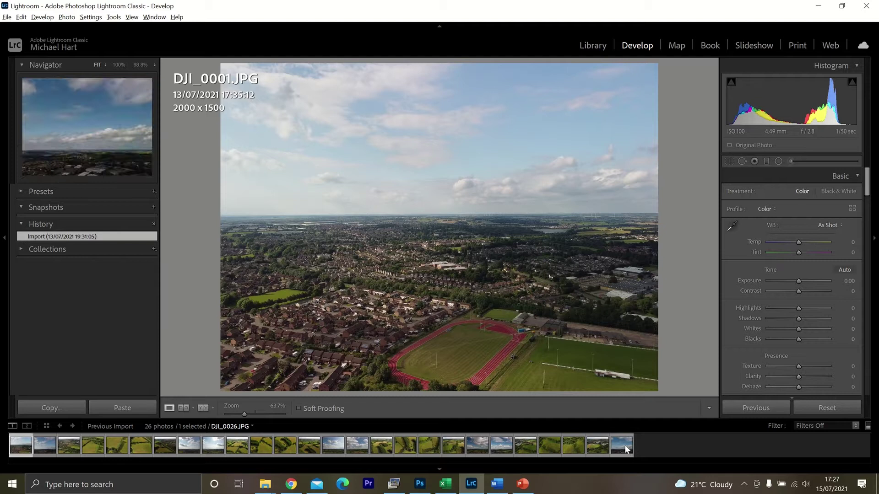
Select all 26 drone photos of the sequence in the filmstrip with Ctrl+A
key(ctrl+a)
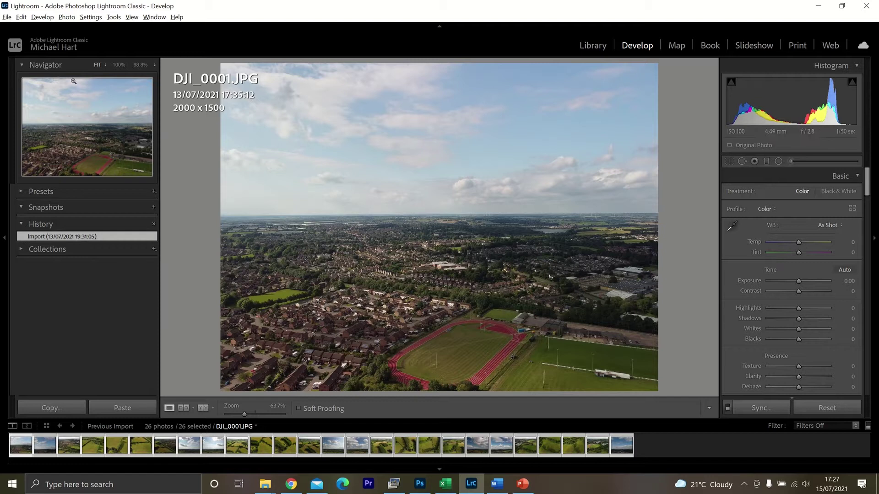
Merge the selected photos into a panorama with Boundary Warp set to 100
click(67, 17)
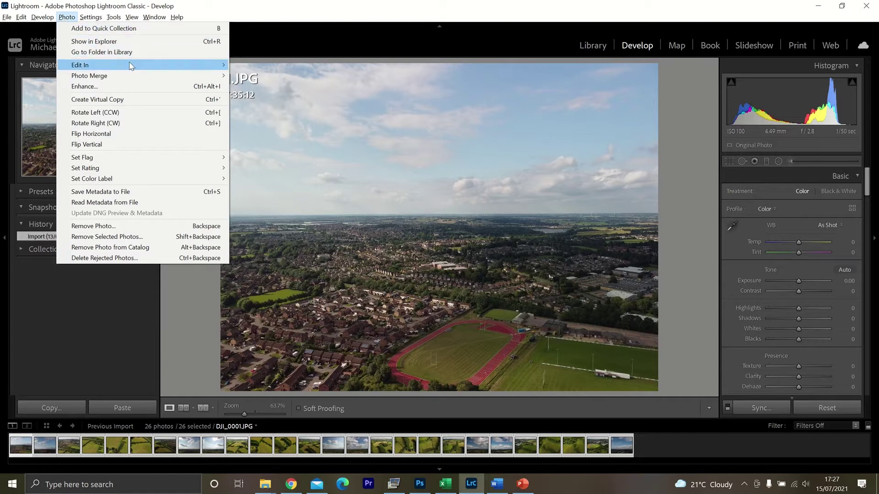
mouse_move(159, 80)
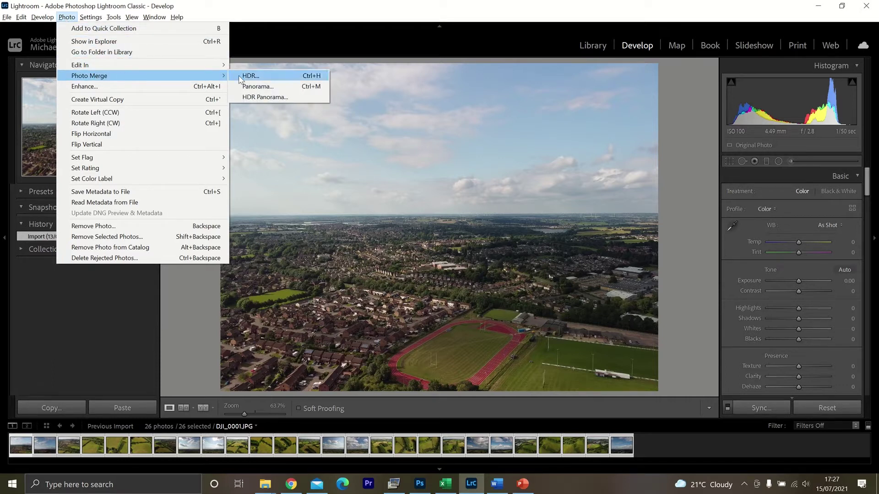
click(274, 90)
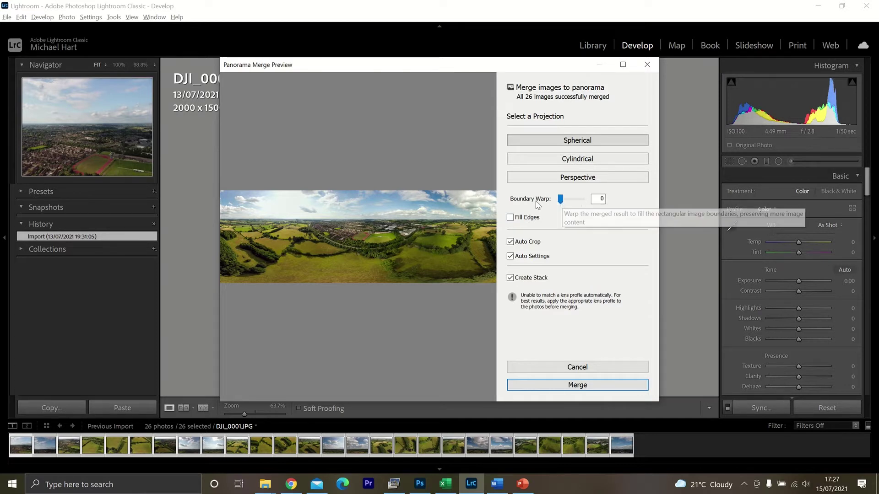
drag(561, 200, 593, 200)
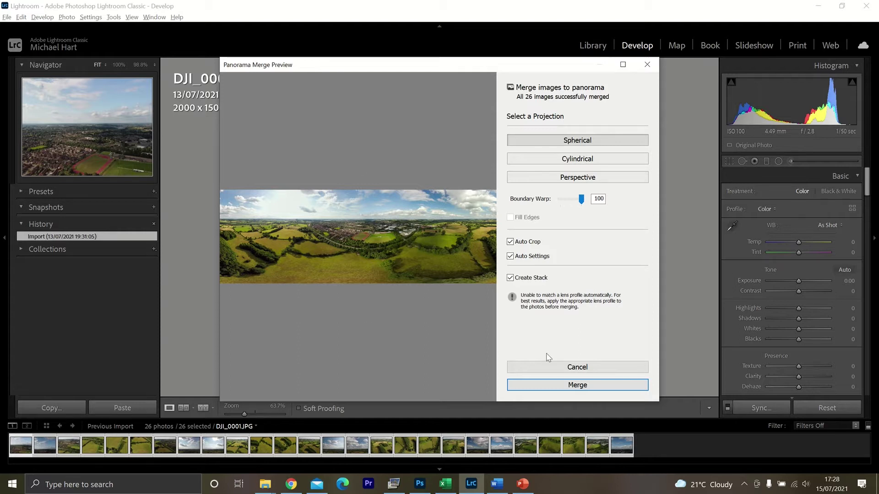
click(559, 387)
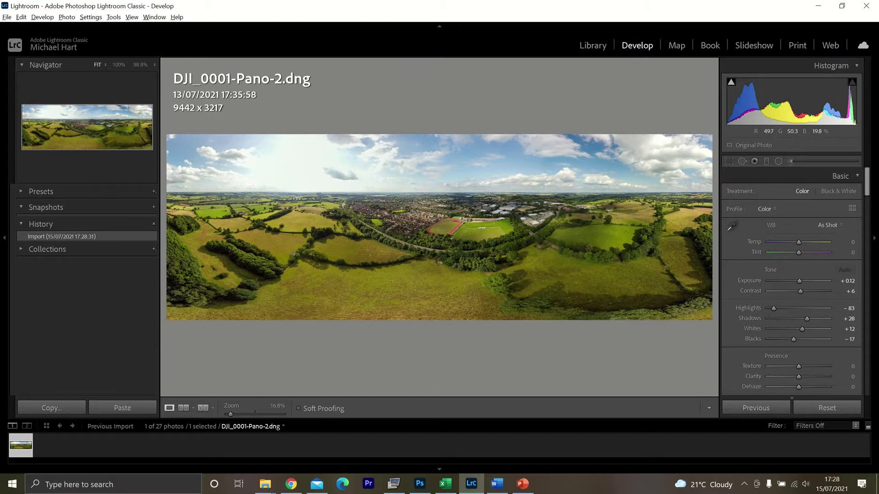
Zoom the panorama to 1:1 and pan from the left farmland across the town to the industrial buildings
click(266, 243)
drag(284, 216, 303, 195)
drag(406, 183, 332, 239)
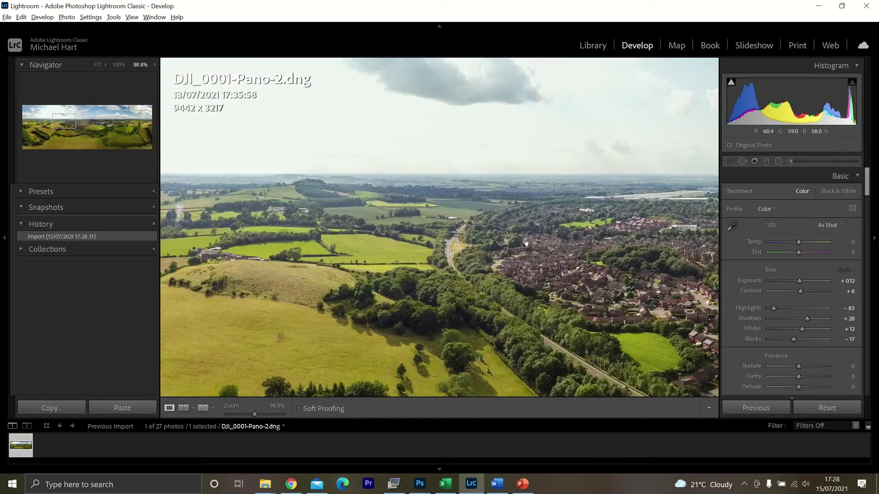
drag(526, 244, 360, 226)
drag(578, 240, 370, 224)
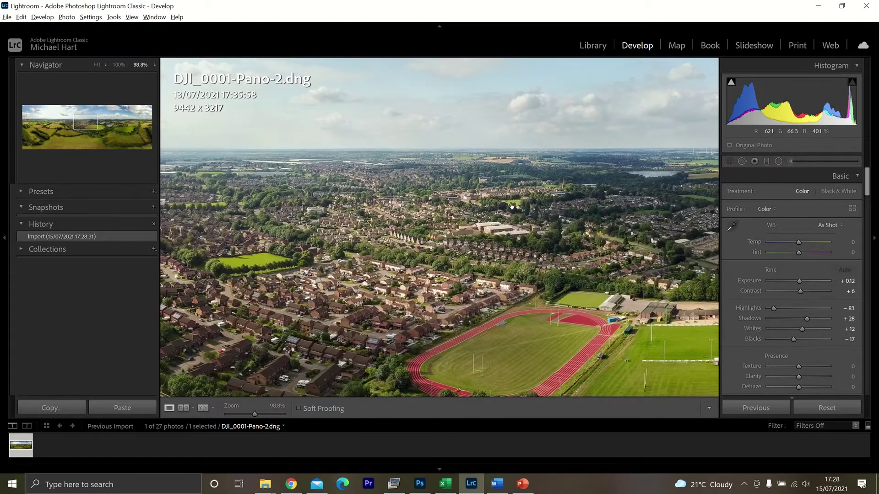
drag(579, 209, 444, 201)
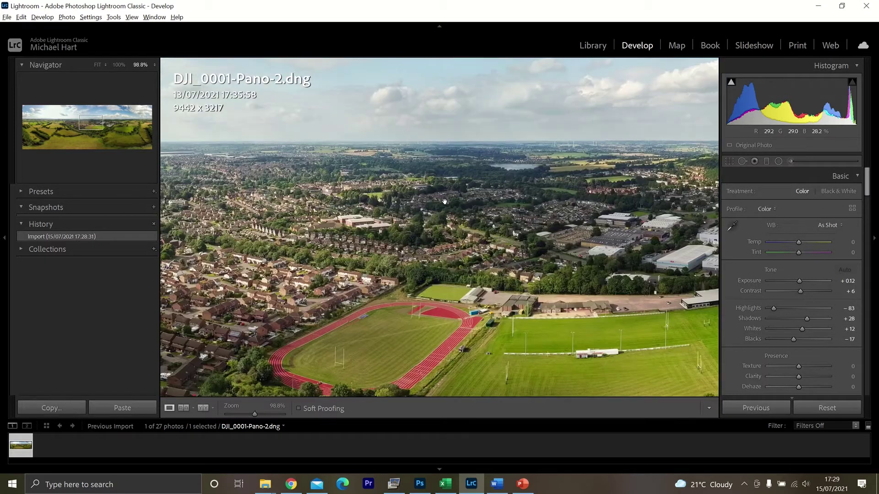
drag(618, 211, 471, 209)
Pan on to the right-end fields, jump back to the town and track, then return to Fit
drag(643, 227, 432, 226)
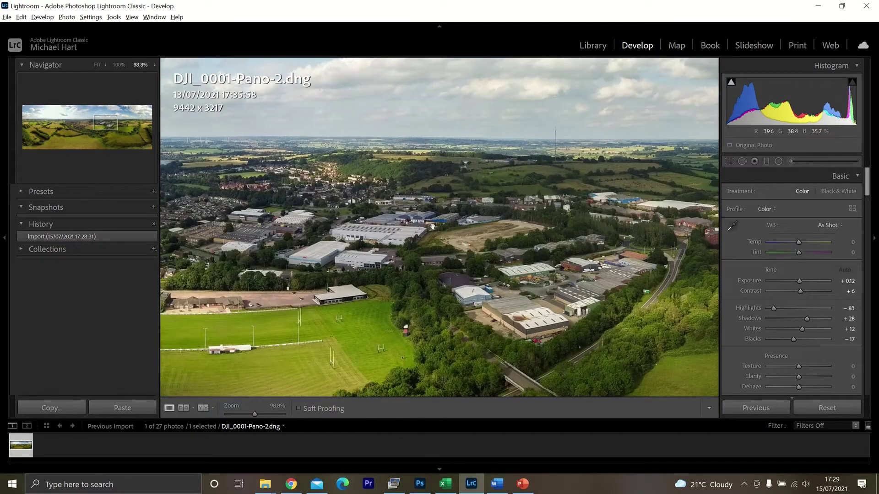
drag(559, 223, 446, 220)
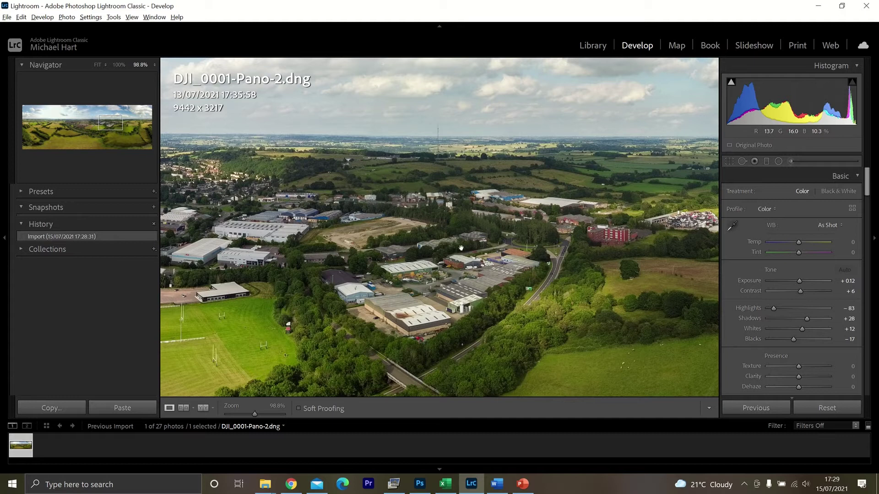
drag(491, 233, 414, 240)
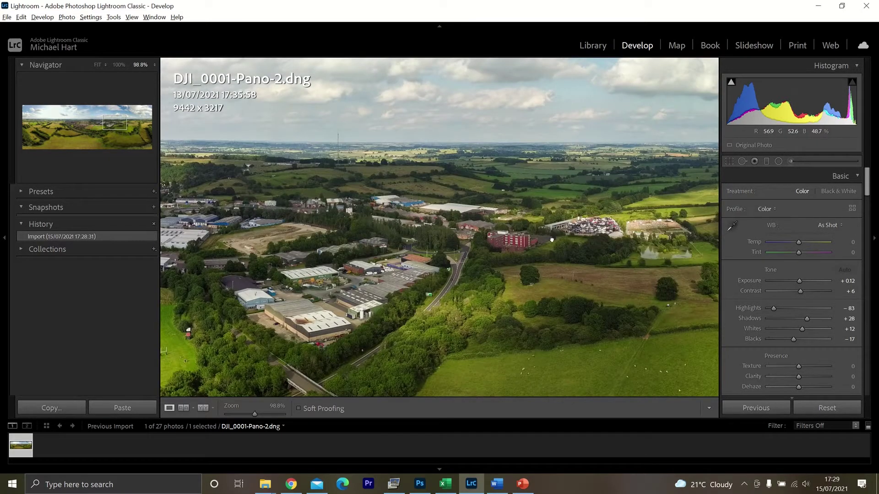
drag(552, 240, 418, 240)
drag(293, 240, 526, 229)
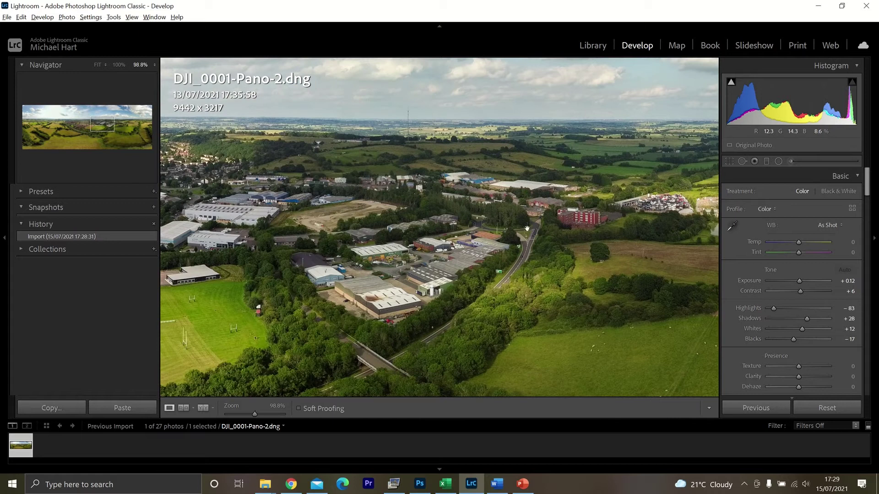
drag(293, 238, 420, 235)
click(420, 234)
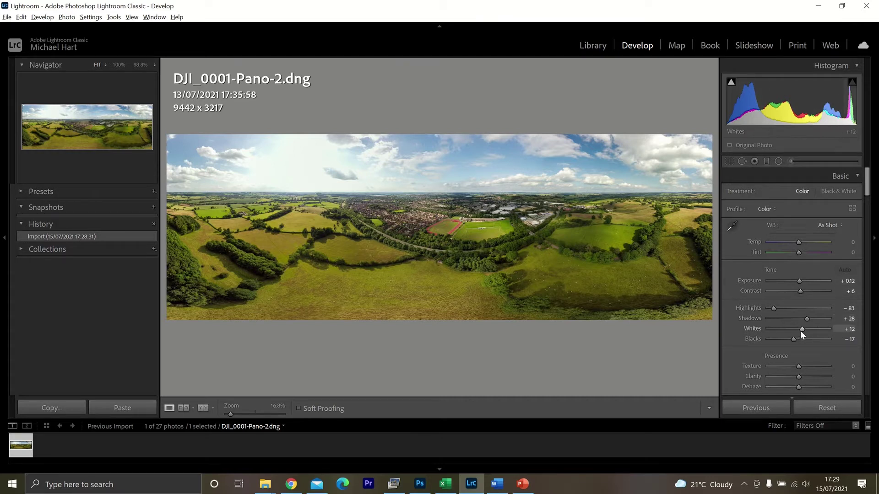
In the Basic panel set Exposure +0.49, Whites -5, Blacks -14 and Temp +7
scroll(800, 331, down, 5)
scroll(800, 331, up, 5)
drag(799, 281, 801, 281)
mouse_move(803, 328)
mouse_down()
mouse_move(795, 325)
mouse_move(795, 339)
mouse_up()
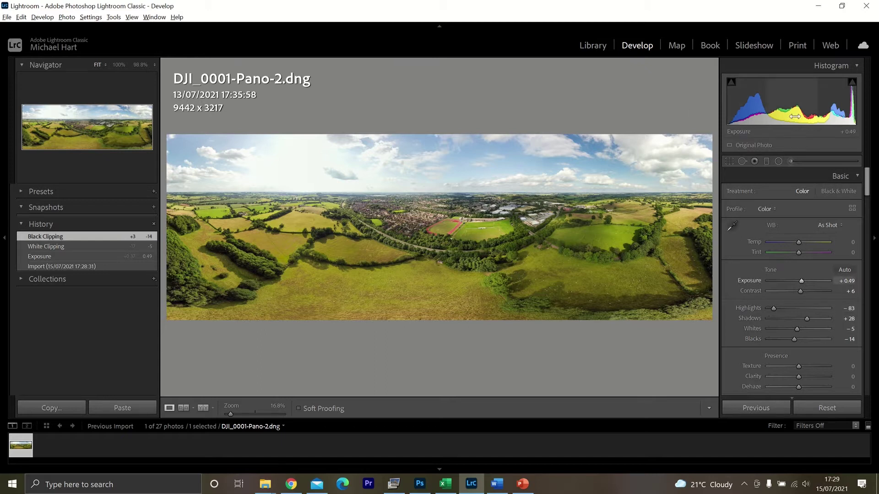
drag(796, 239, 800, 240)
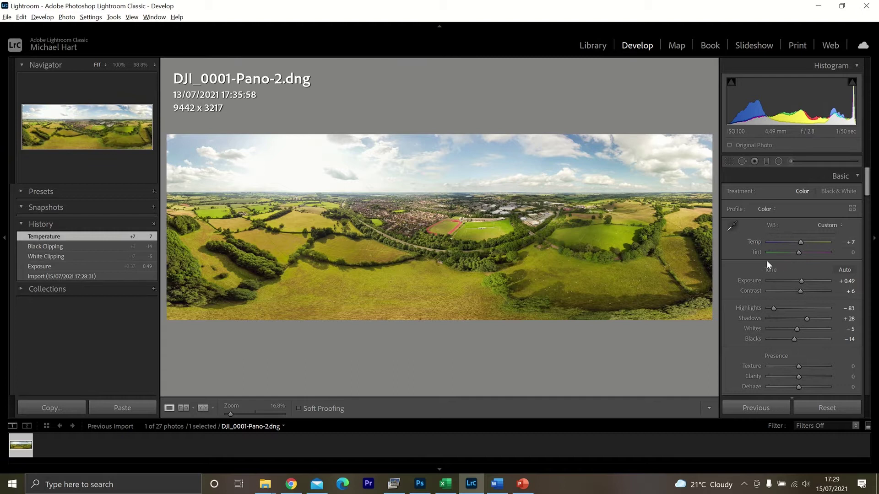
Send DJI_0001-Pano-2.dng to Adobe Photoshop via Photo > Edit In
click(67, 17)
click(67, 17)
click(67, 17)
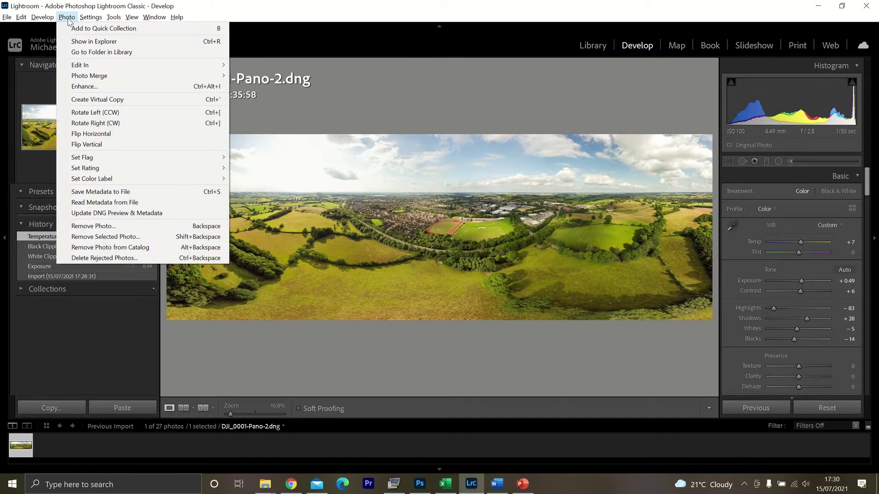
mouse_move(173, 67)
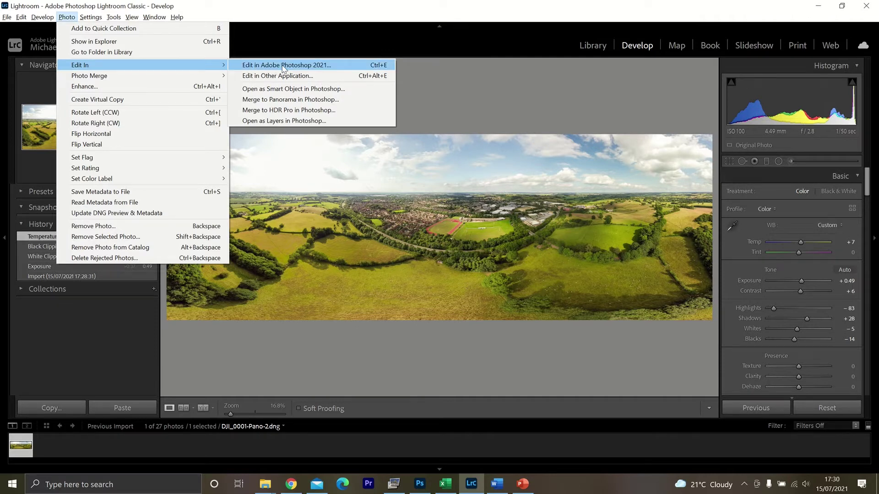
click(326, 66)
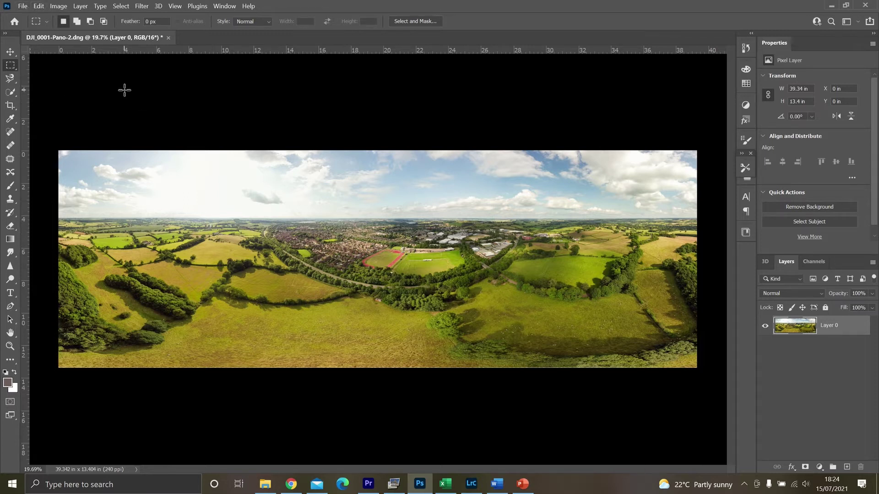
Open Template for Pano Photos.psd from the Desktop
click(23, 9)
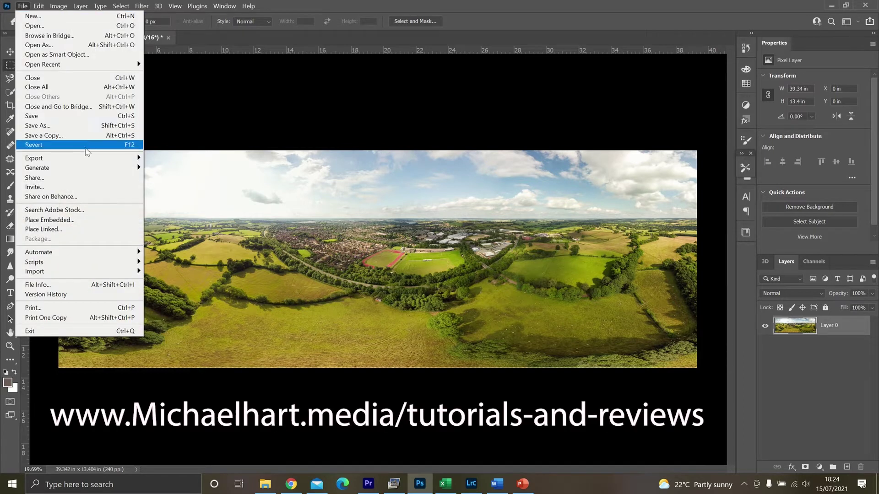
click(37, 25)
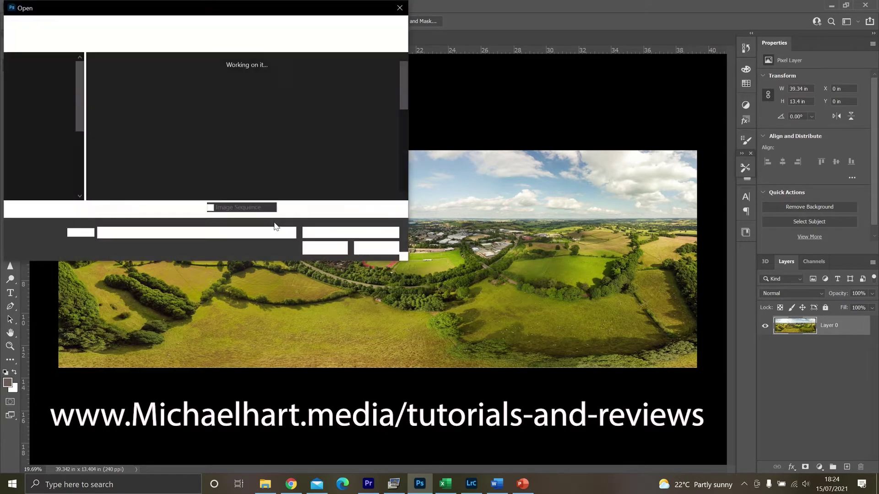
click(54, 81)
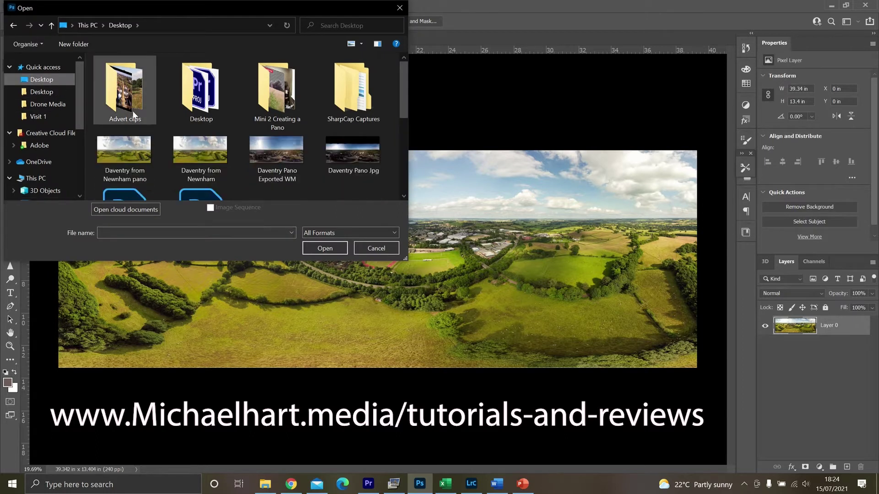
scroll(168, 158, down, 5)
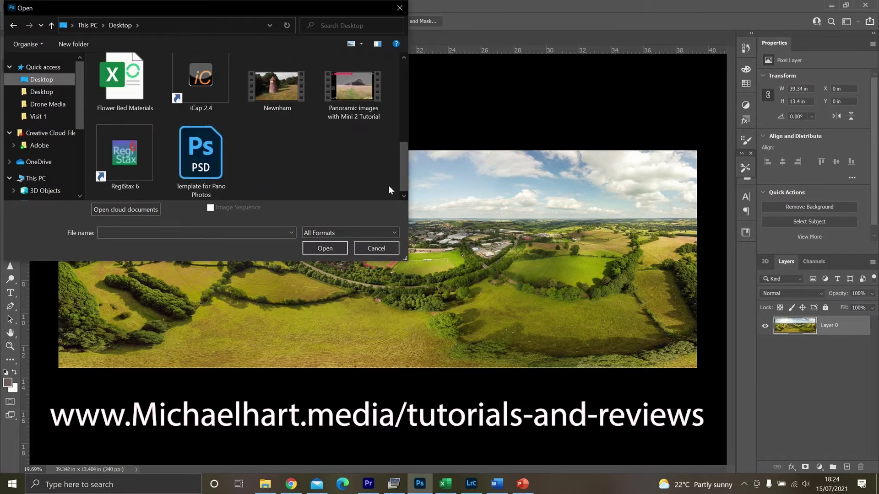
double_click(204, 169)
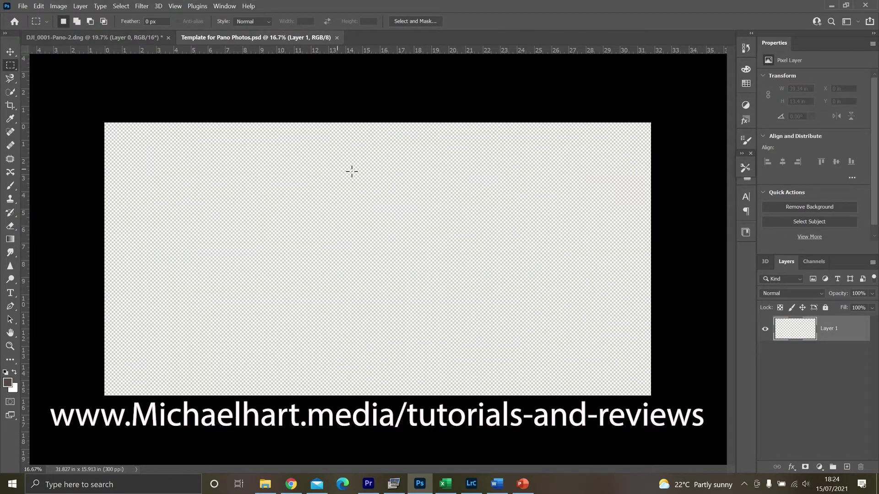
Copy the panorama into the template as Layer 2 above the transparent Layer 1
click(111, 36)
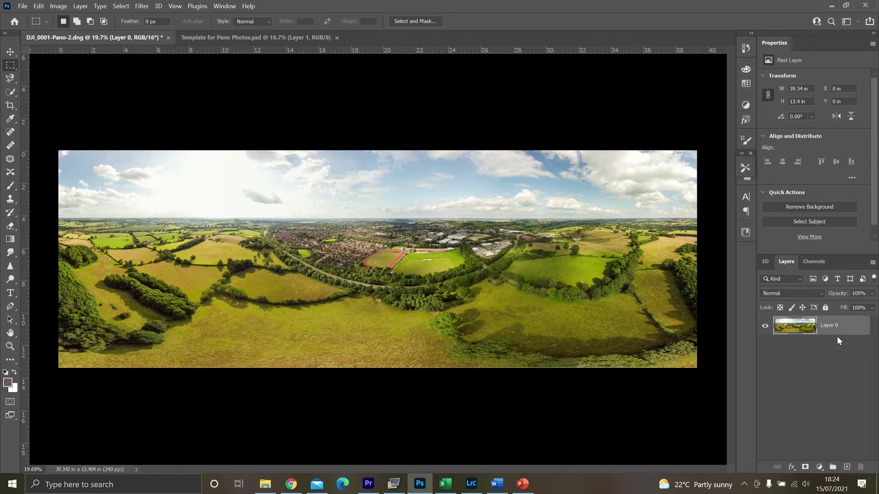
click(246, 36)
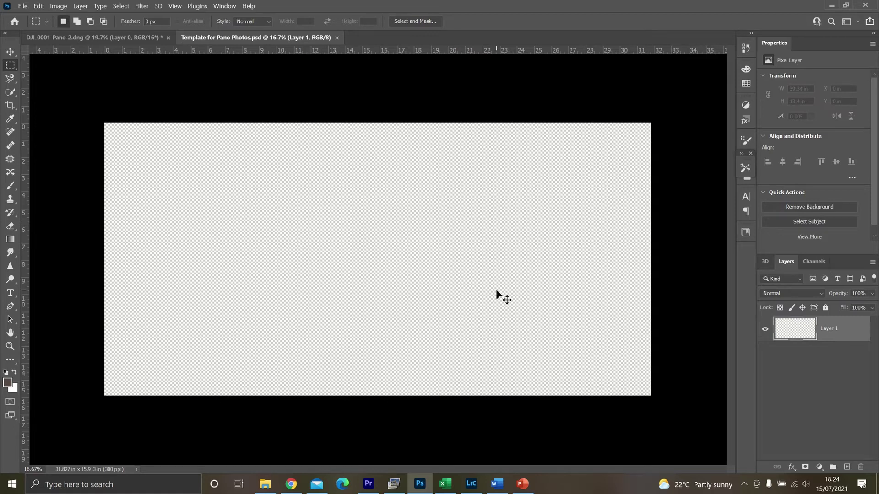
drag(497, 296, 496, 290)
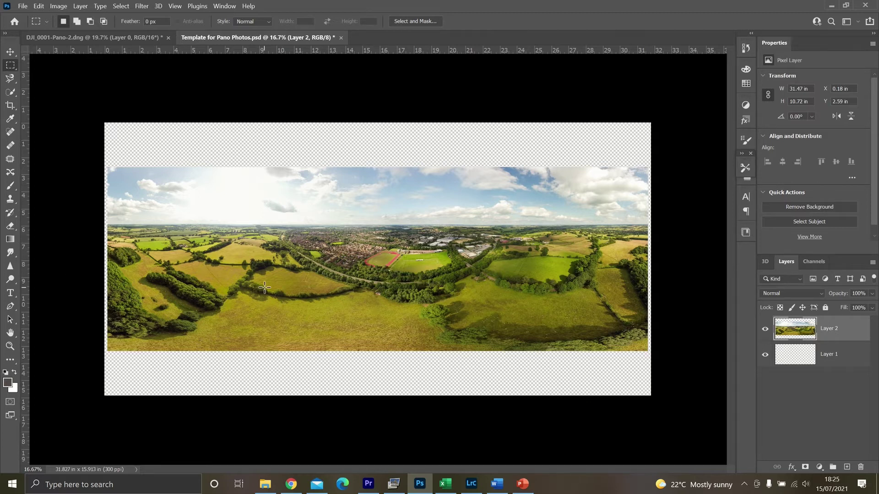
Free-transform the panorama to about 101% so it spans the width, and move it to the canvas bottom
right_click(236, 268)
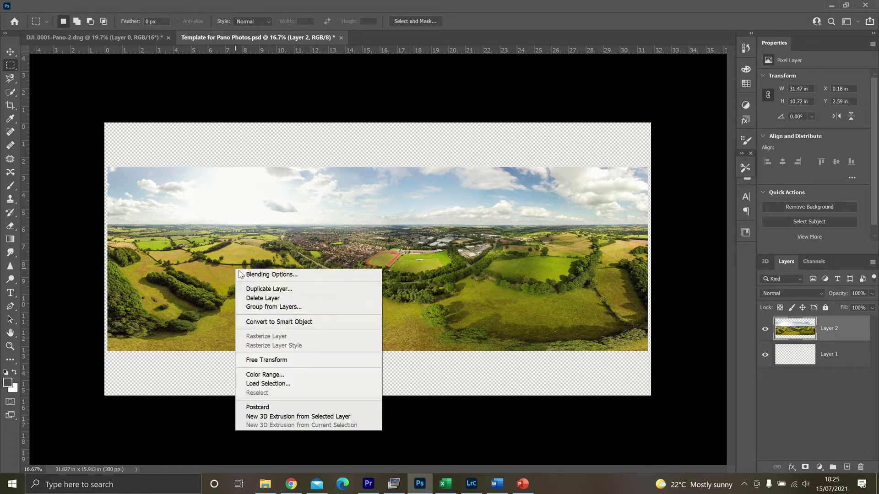
click(287, 361)
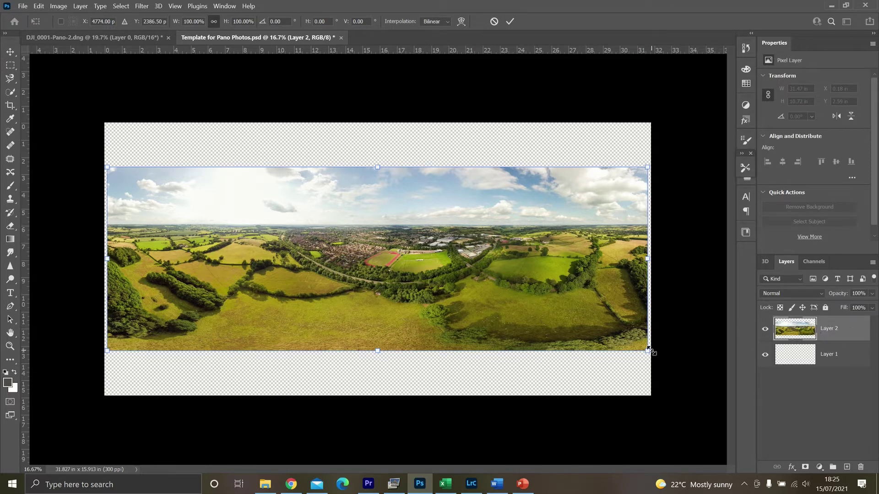
drag(647, 352, 650, 352)
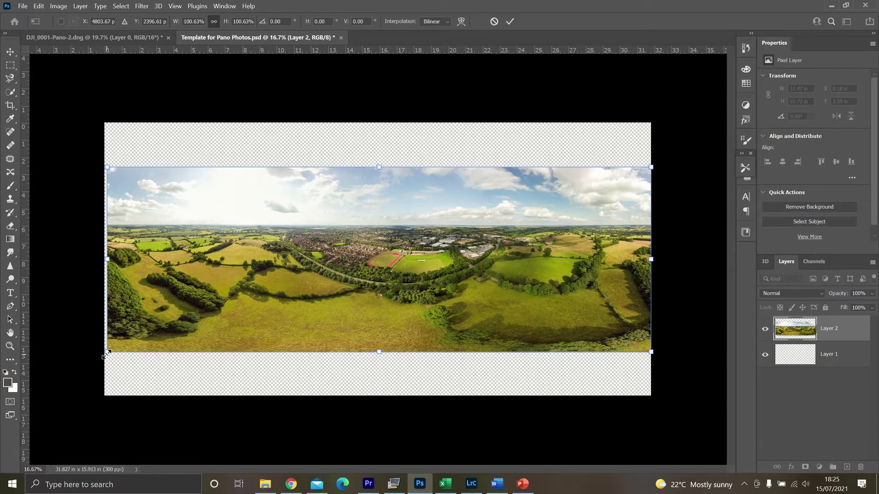
drag(107, 352, 104, 353)
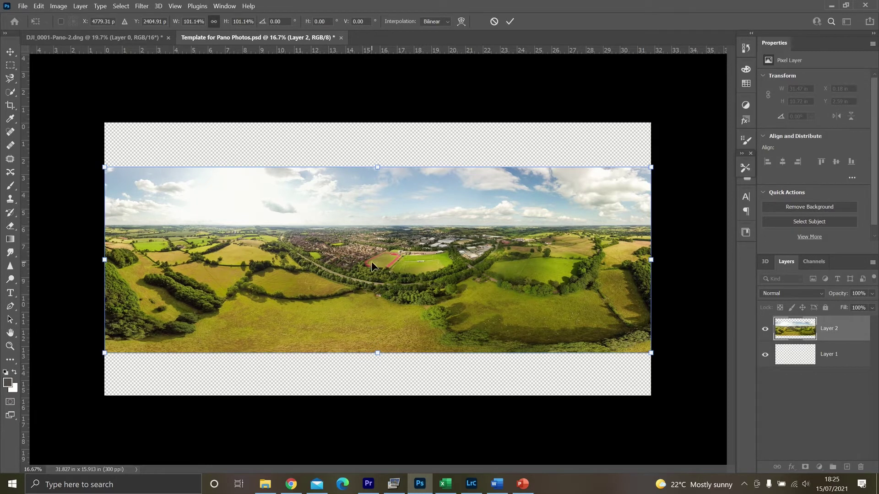
drag(372, 262, 373, 302)
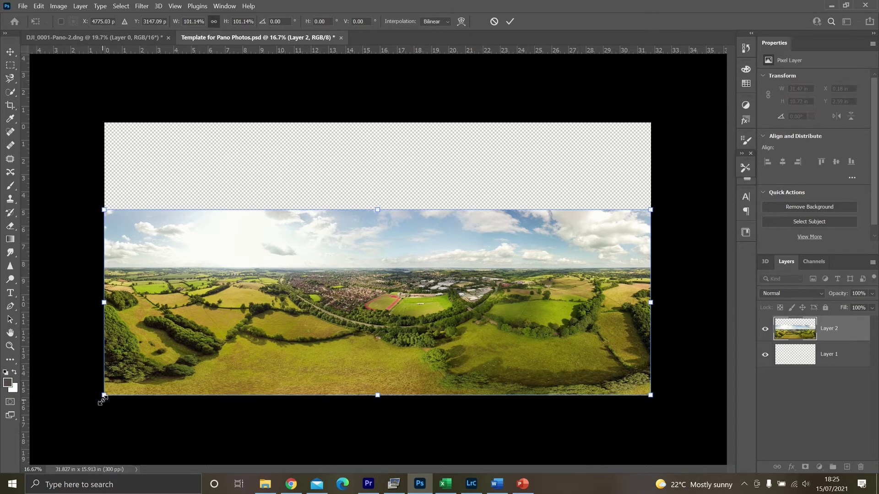
Drag the panorama's top edge up to about 106.7% height, keeping width at 101.14%
key(ctrl+plus)
scroll(102, 399, up, 2)
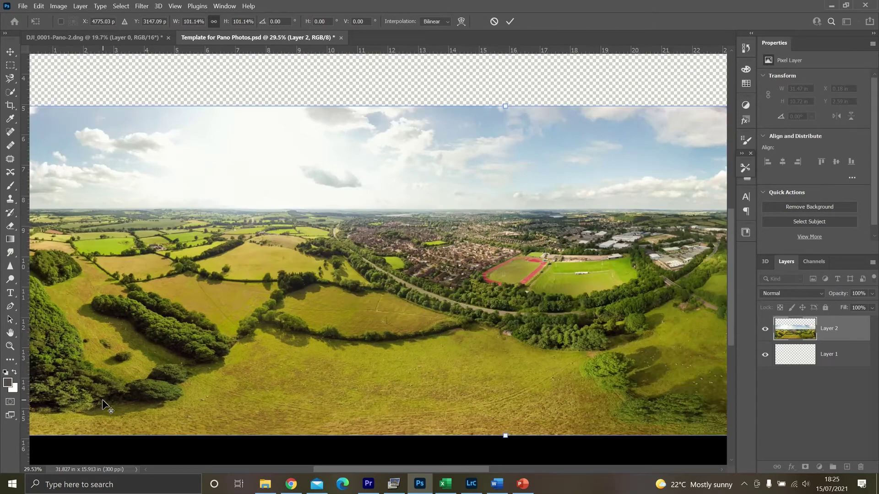
scroll(102, 399, down, 1)
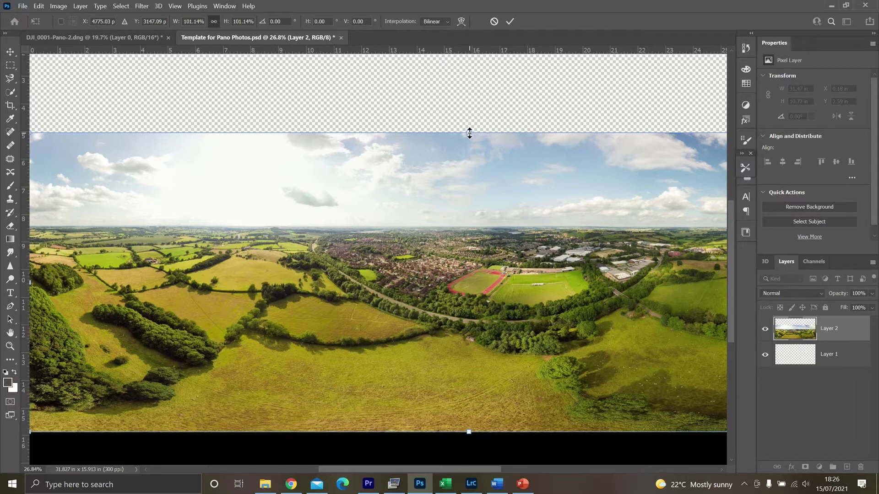
drag(469, 133, 469, 116)
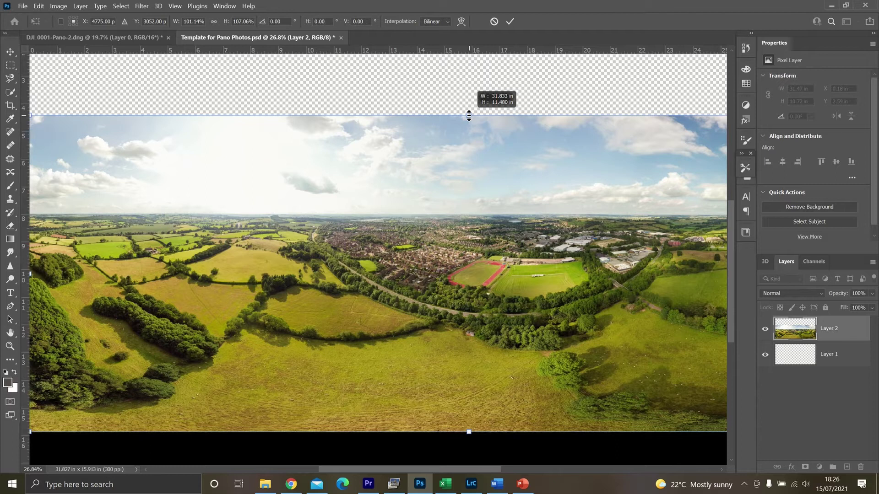
drag(468, 116, 468, 117)
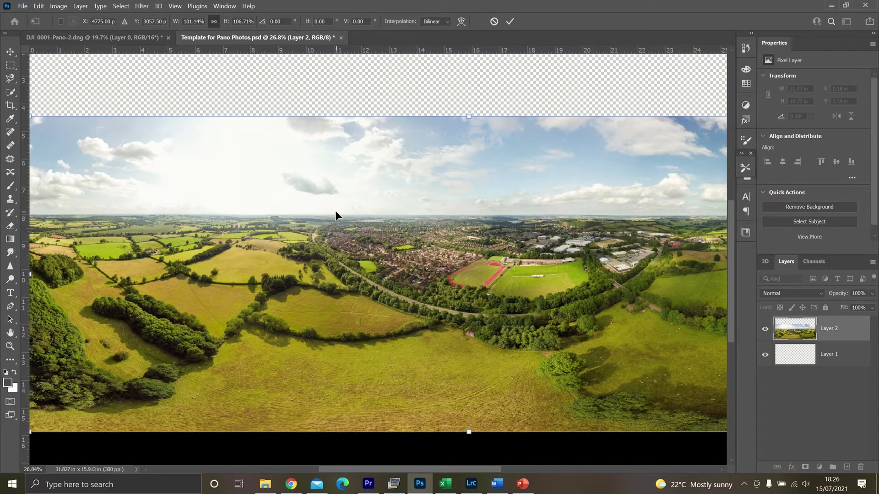
scroll(382, 192, down, 3)
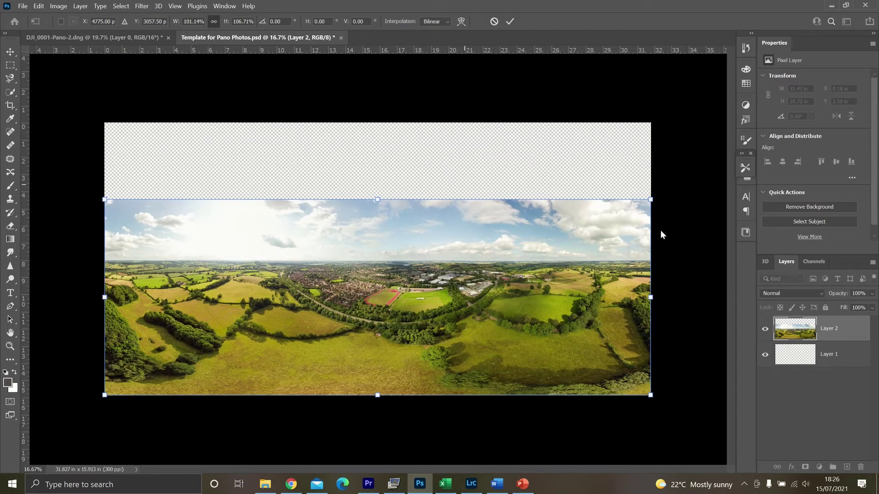
Commit the stretch, pick the Rectangular Marquee tool, and zoom to 159% at the image's right edge
key(Return)
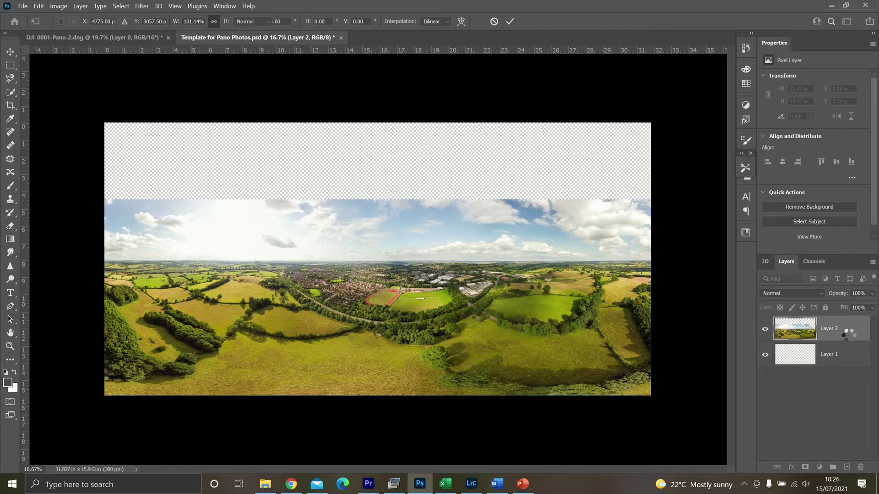
key(m)
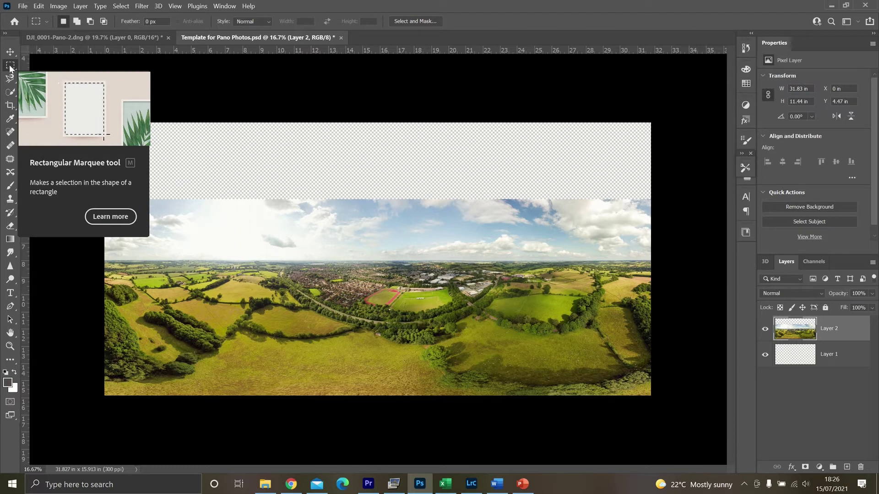
scroll(401, 257, up, 3)
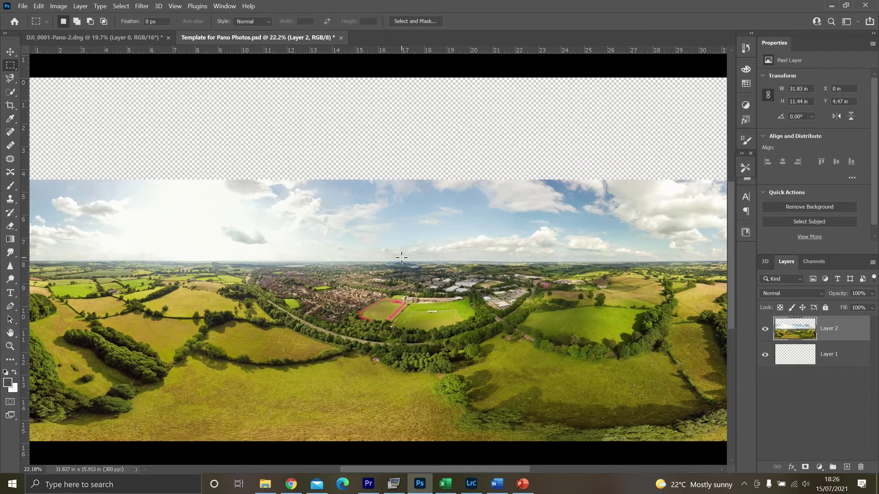
scroll(401, 258, up, 10)
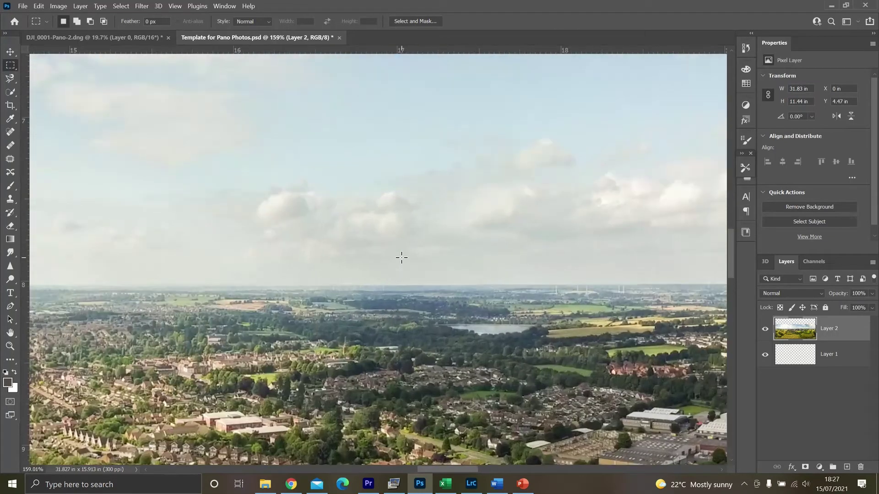
scroll(401, 257, right, 10)
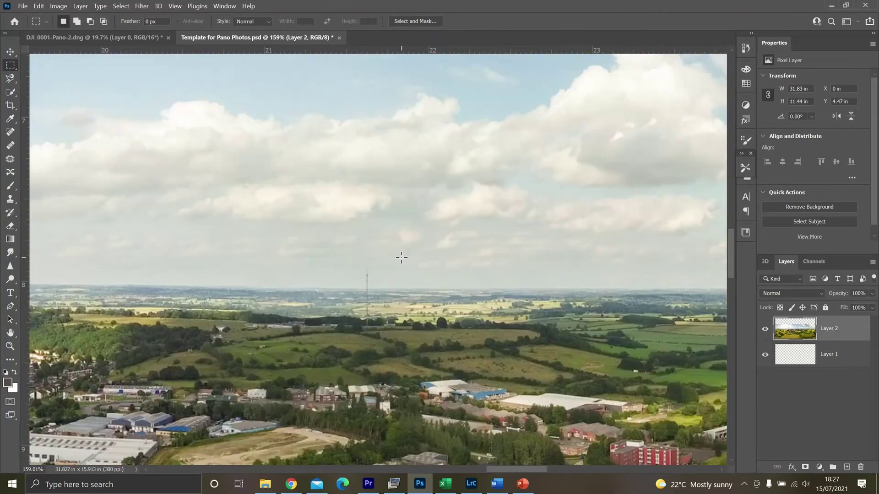
scroll(401, 257, left, 5)
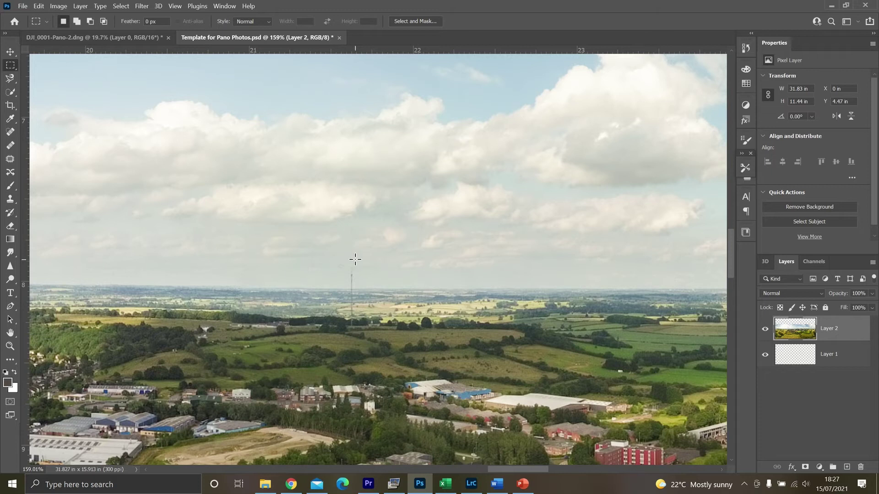
scroll(355, 259, right, 12)
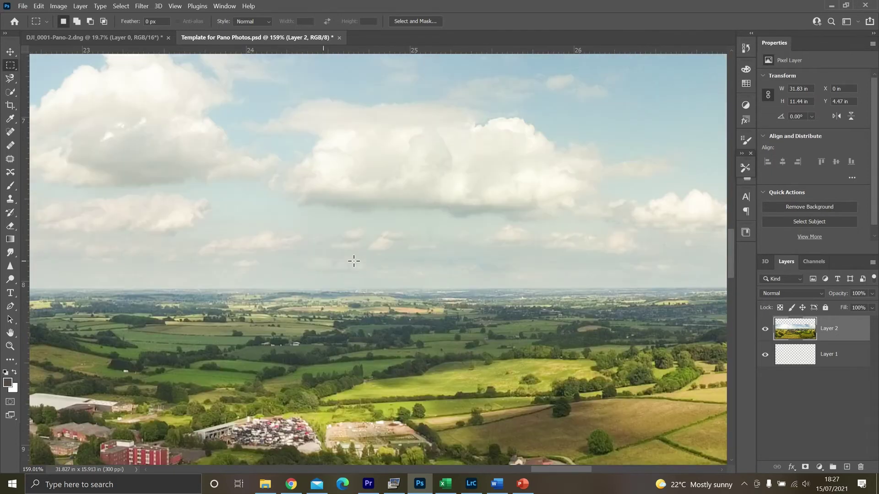
scroll(353, 261, right, 3)
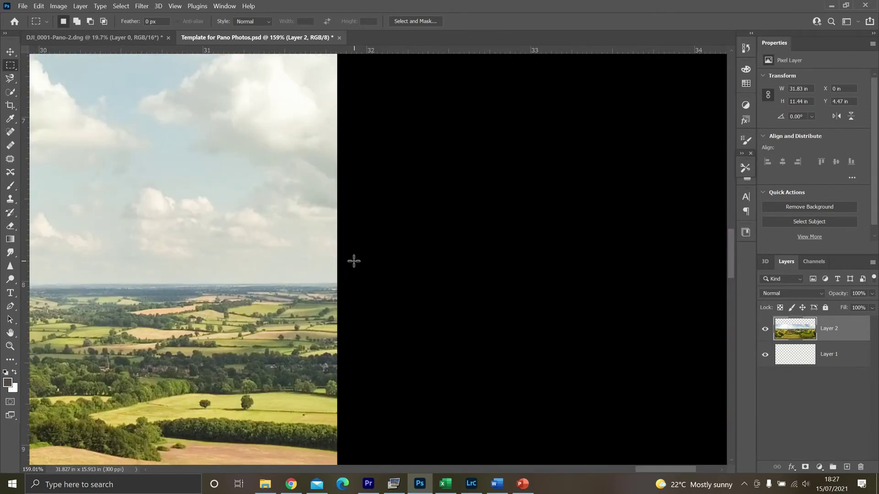
scroll(354, 261, left, 1)
scroll(354, 261, right, 1)
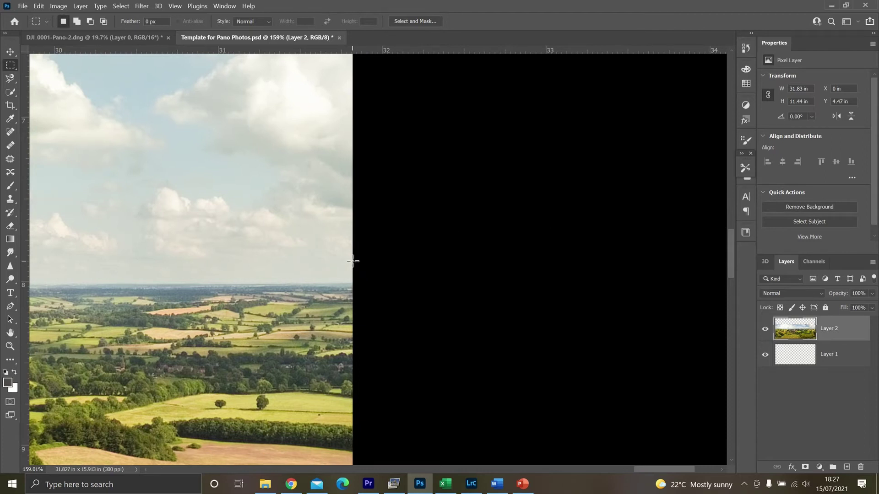
Marquee-select the full-width sky strip from the horizon to the image top (31.83 x 3.41 in)
drag(353, 261, 288, 258)
drag(190, 249, 192, 132)
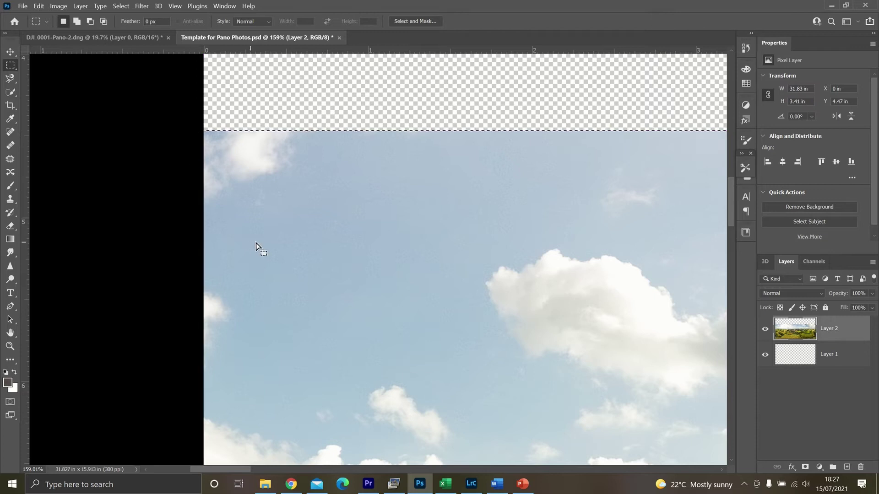
scroll(288, 252, down, 5)
scroll(287, 252, down, 3)
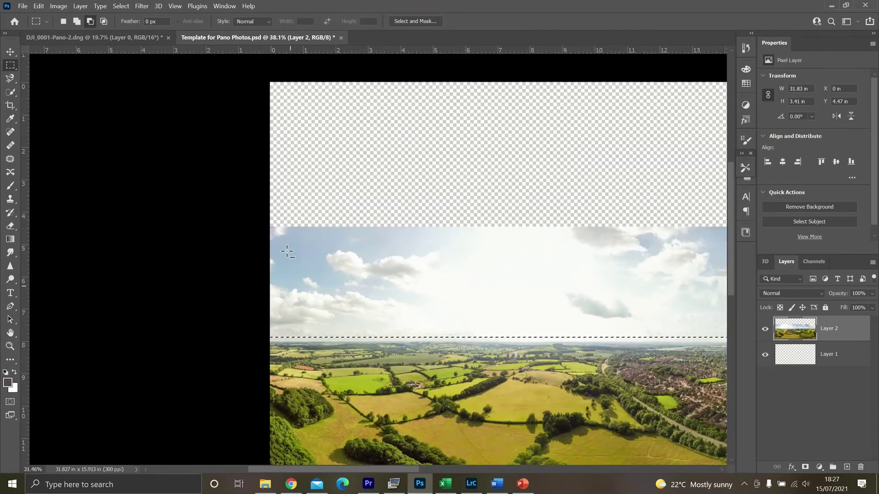
scroll(286, 255, down, 2)
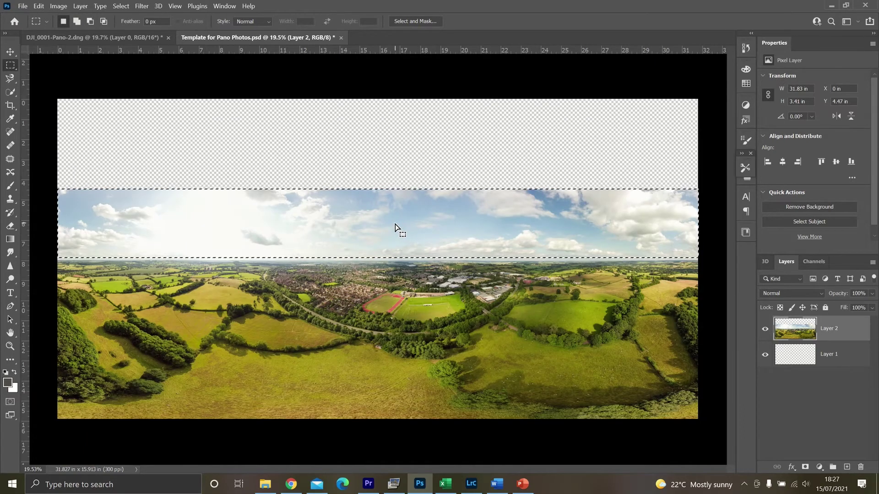
Free Transform the sky selection upward to 230.96% height, filling the transparent canvas top
right_click(396, 225)
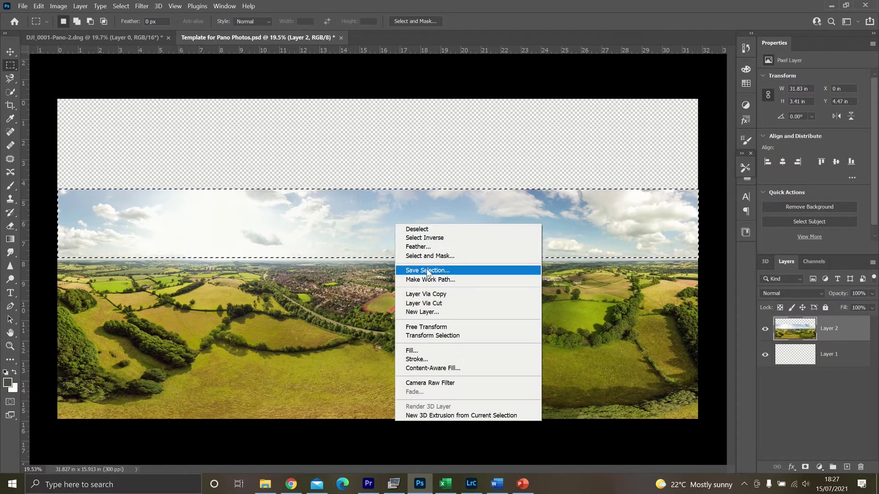
click(434, 327)
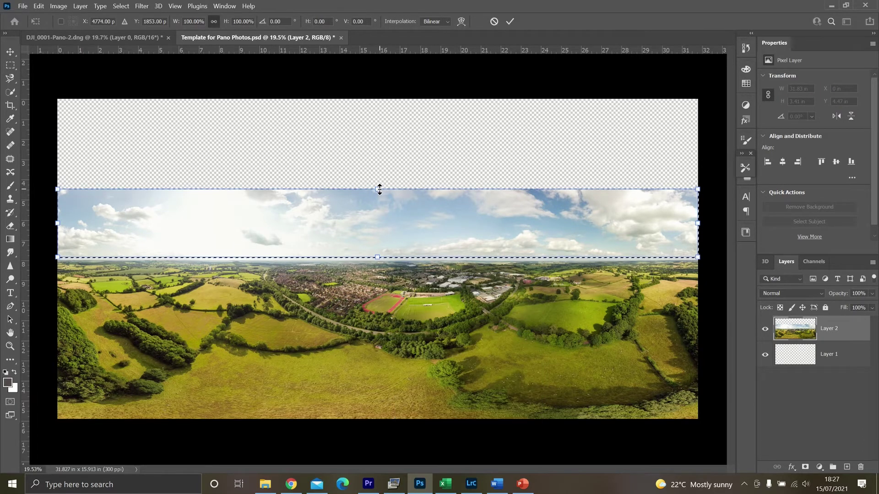
mouse_move(379, 189)
mouse_down()
mouse_move(378, 173)
mouse_move(380, 189)
mouse_up()
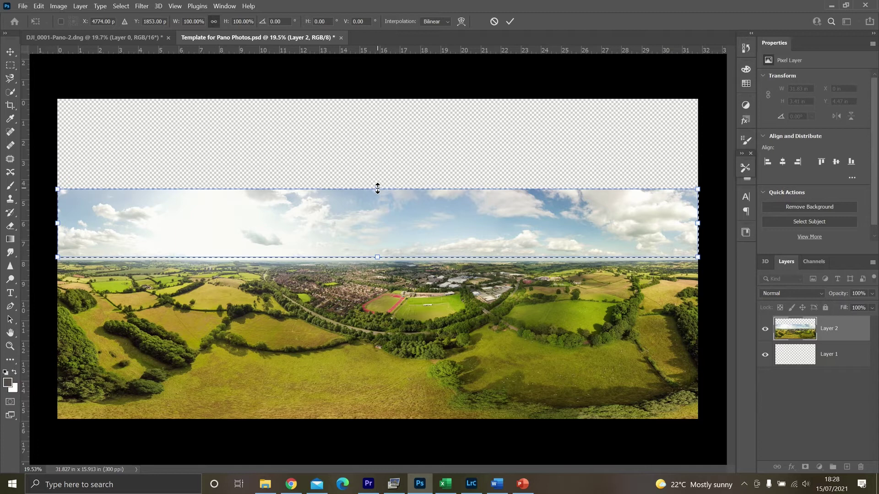
drag(378, 189, 378, 99)
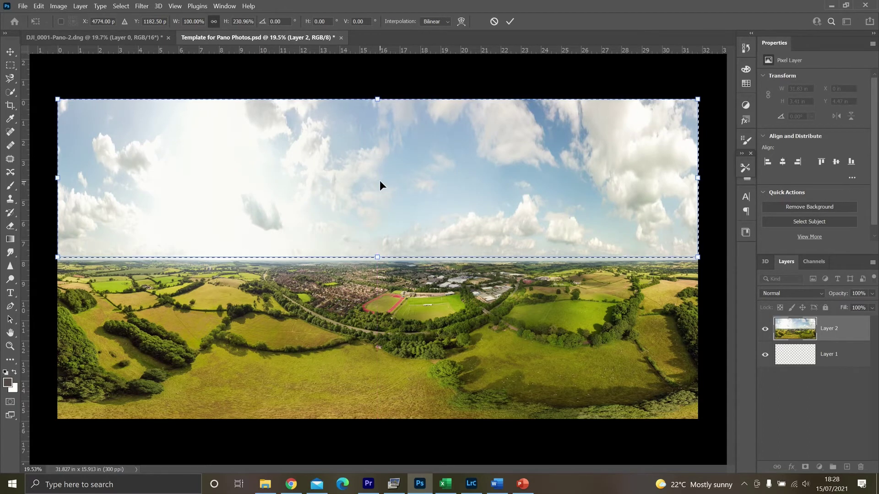
key(Return)
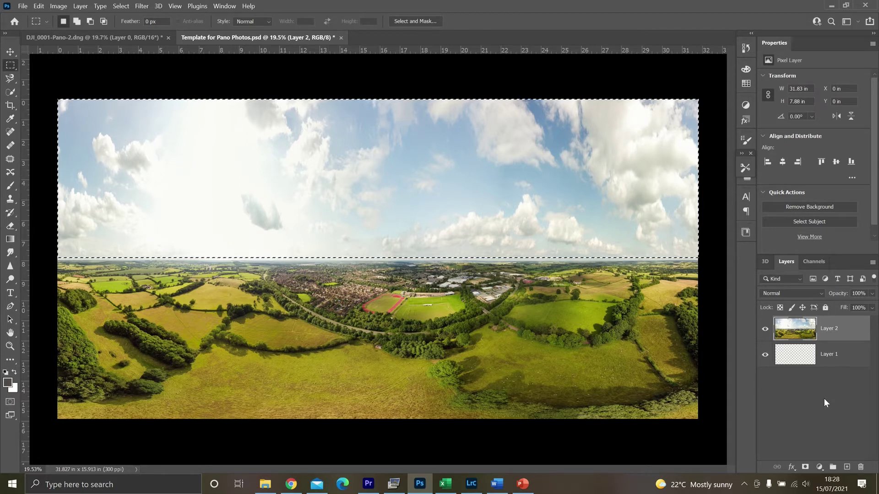
Clear the sky selection and flatten Layer 1 into a single Background layer
click(815, 389)
key(ctrl+d)
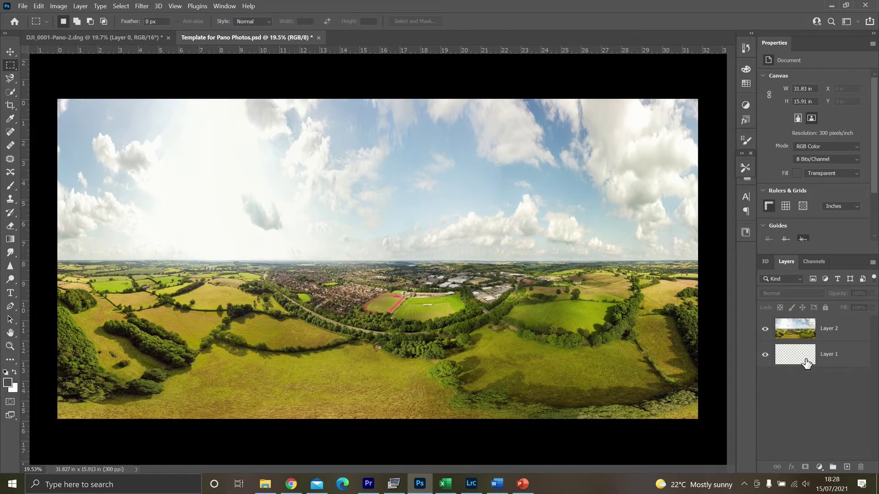
click(831, 360)
right_click(836, 359)
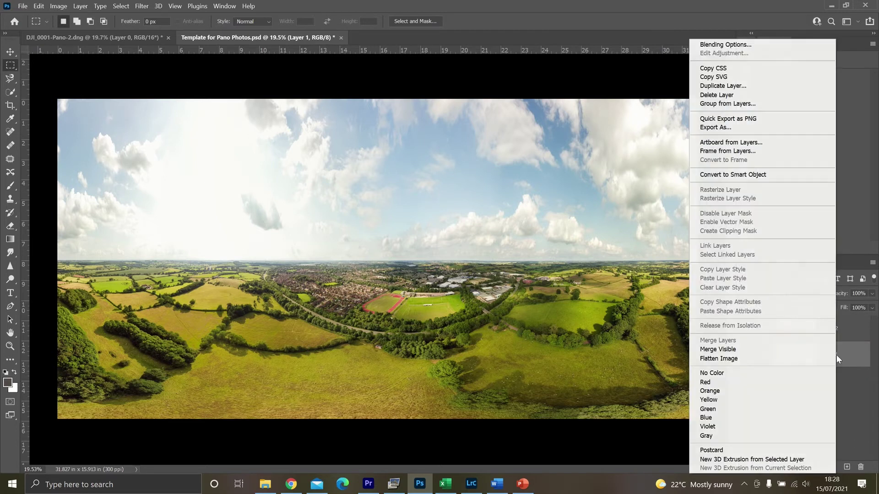
click(770, 359)
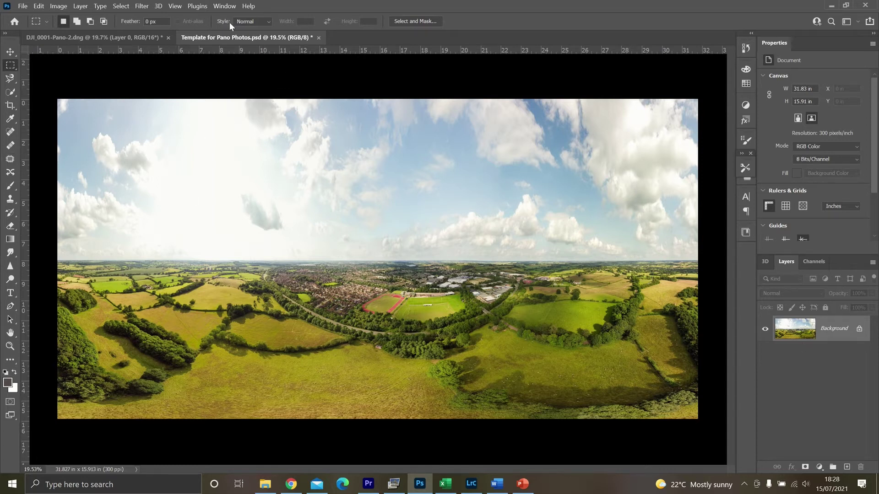
Create a new spherical panorama 3D layer from the flattened Background layer
click(159, 6)
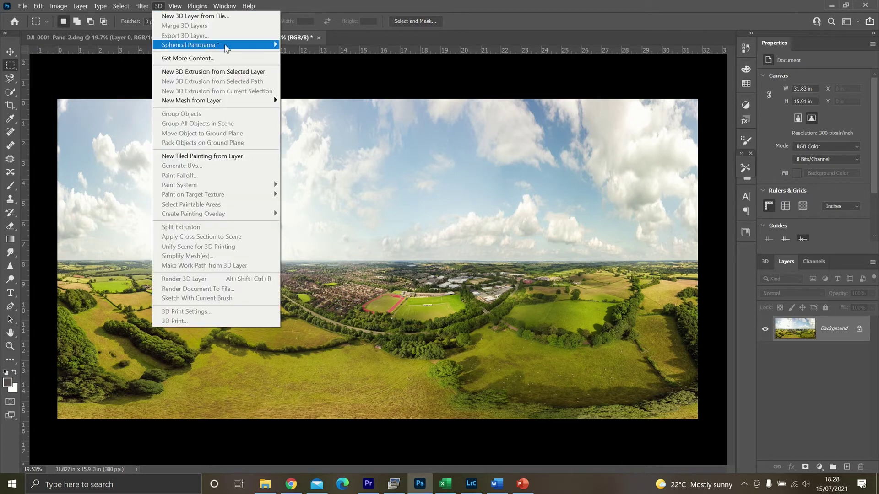
mouse_move(229, 48)
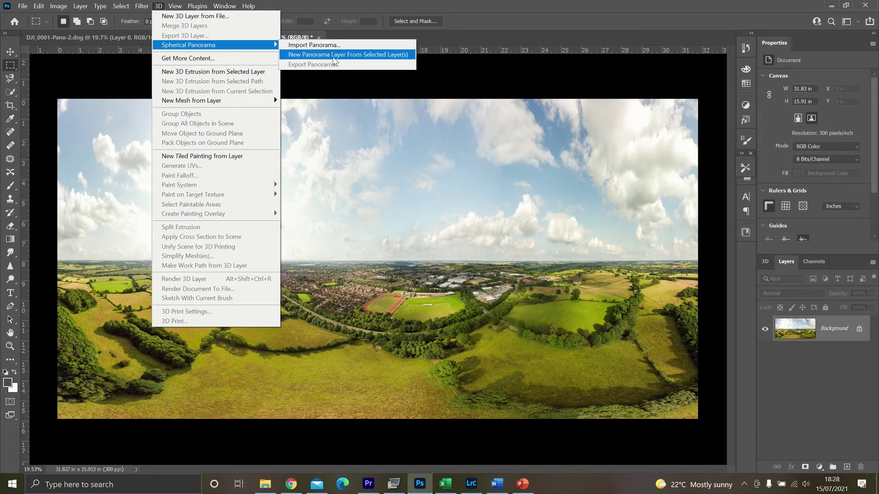
click(346, 56)
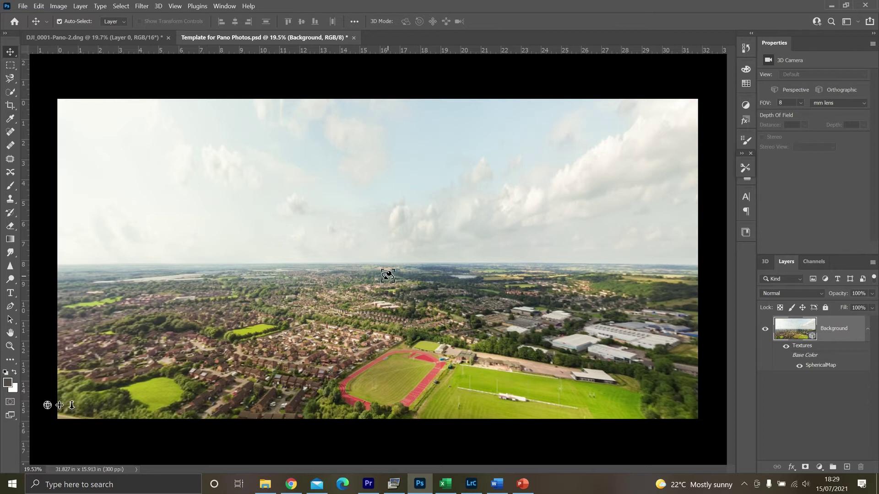
mouse_move(388, 276)
mouse_down()
mouse_move(85, 286)
mouse_move(401, 280)
mouse_move(350, 281)
mouse_move(386, 289)
mouse_up()
mouse_move(381, 325)
mouse_down()
mouse_move(383, 357)
mouse_move(379, 337)
mouse_up()
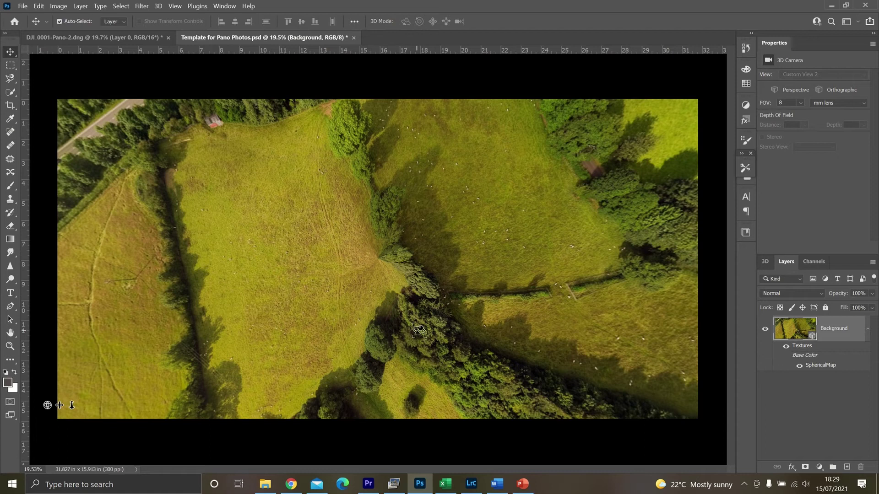
mouse_move(393, 486)
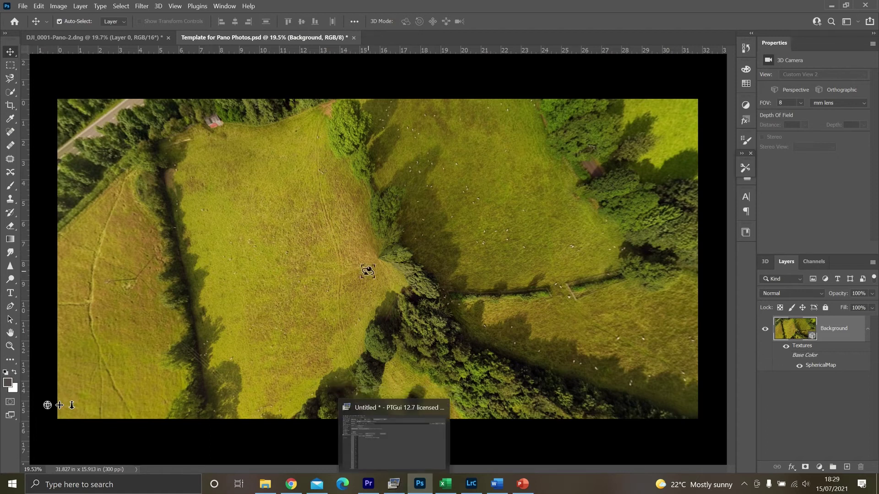
drag(347, 226, 325, 173)
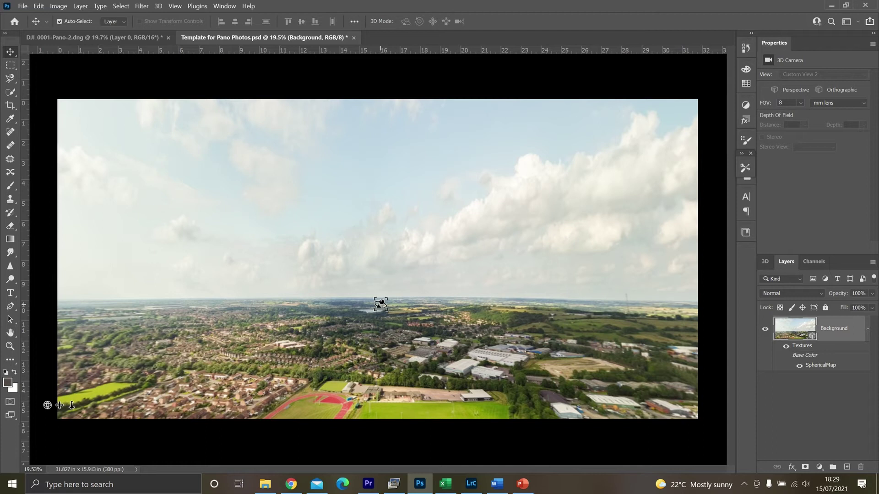
drag(381, 304, 367, 336)
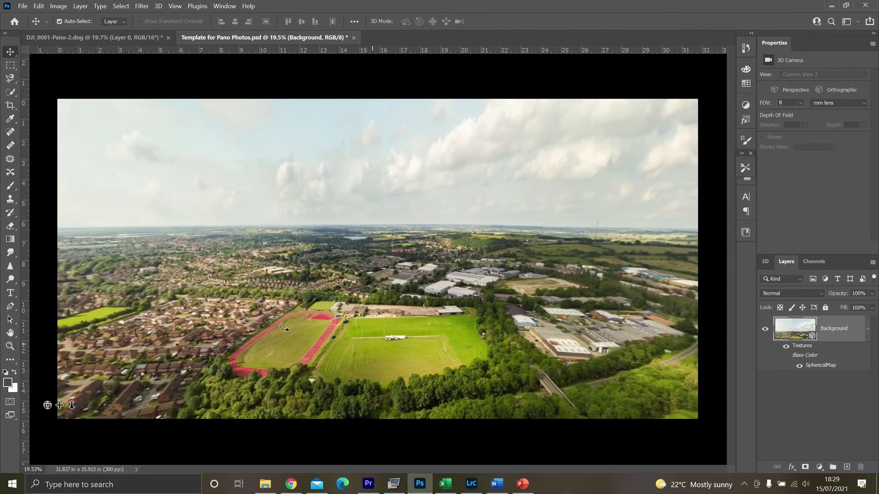
drag(285, 328, 249, 333)
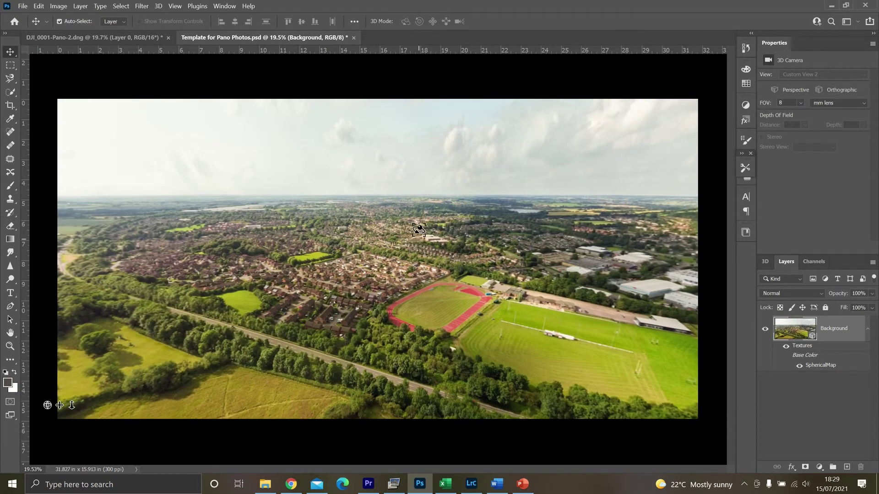
drag(415, 204, 418, 138)
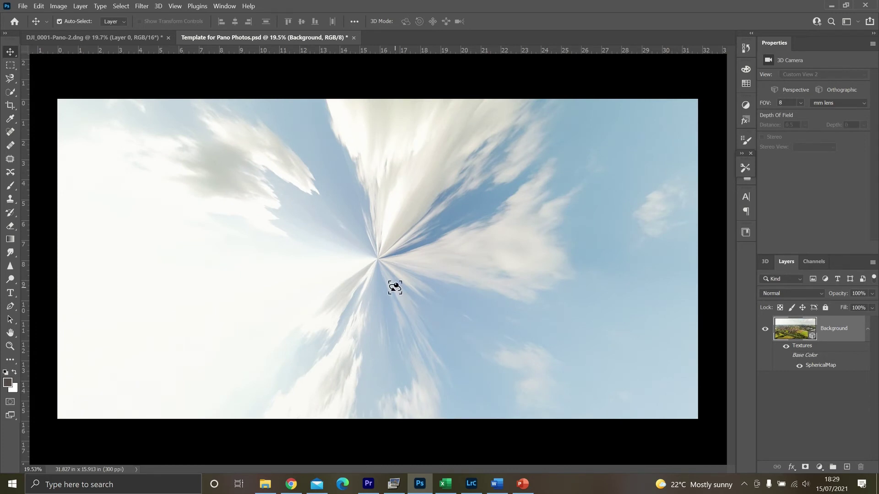
drag(394, 286, 445, 365)
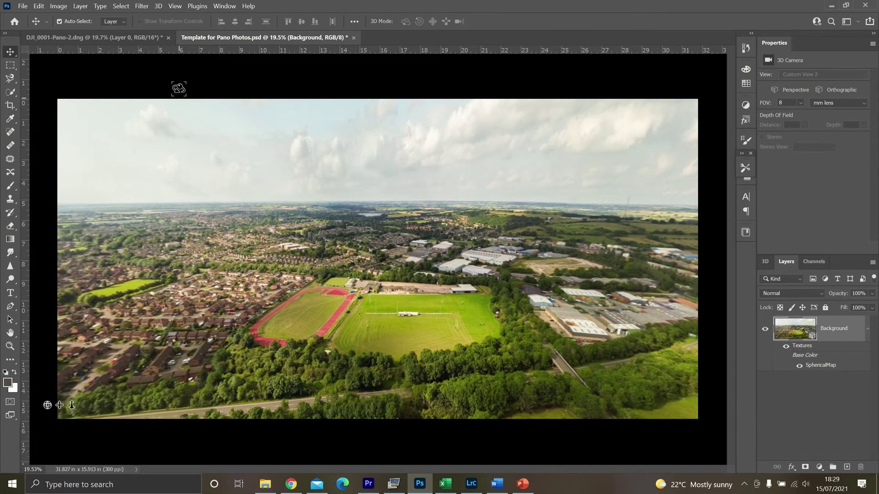
Export the spherical panorama to the Desktop as the JPEG 'Sample 3 for Demo'
click(158, 7)
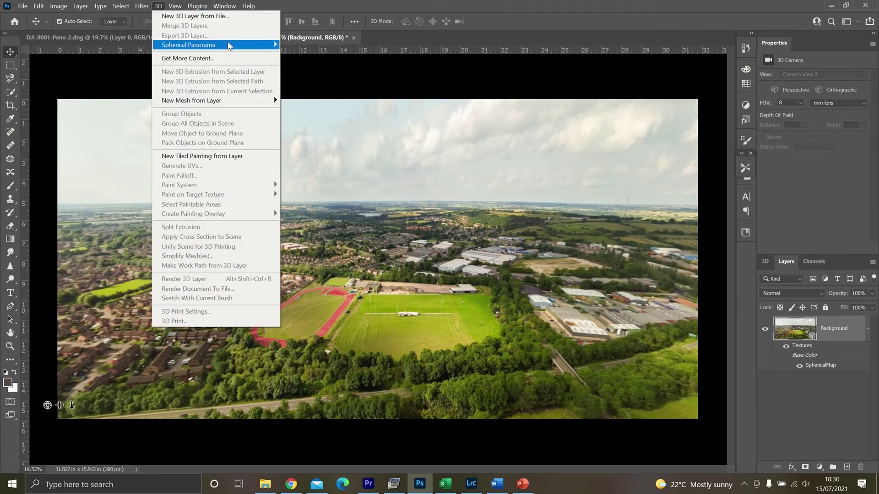
mouse_move(234, 48)
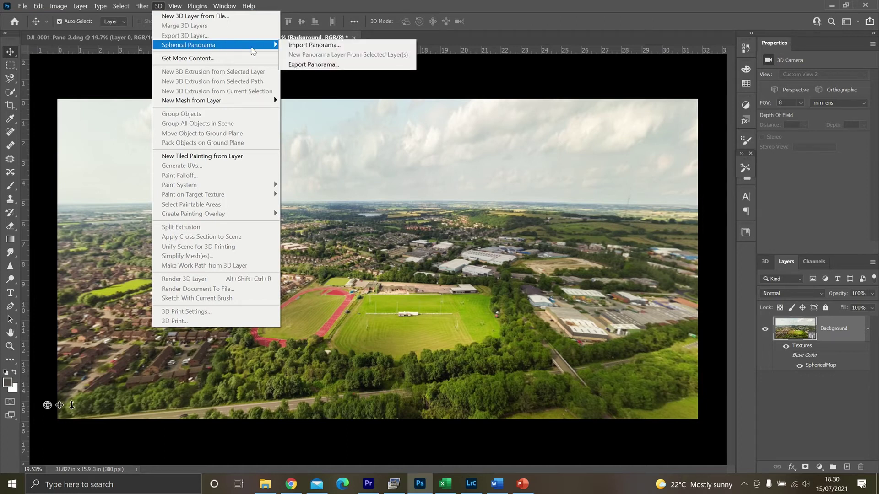
click(303, 66)
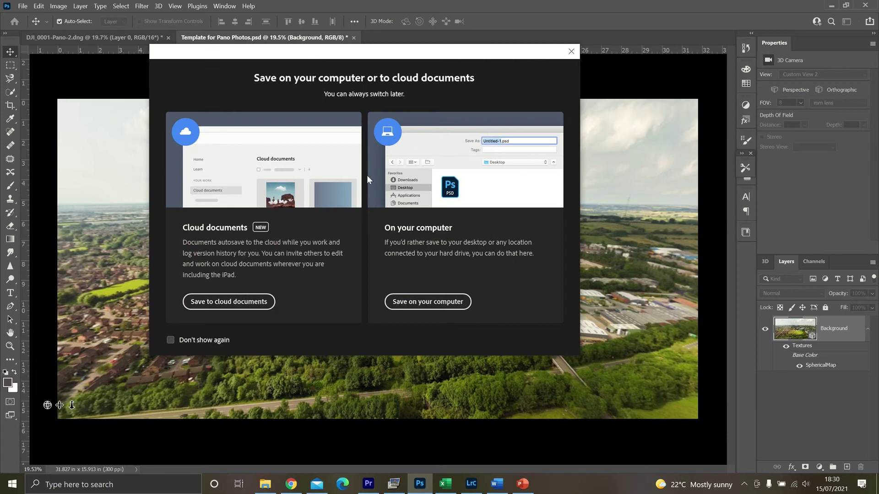
click(424, 302)
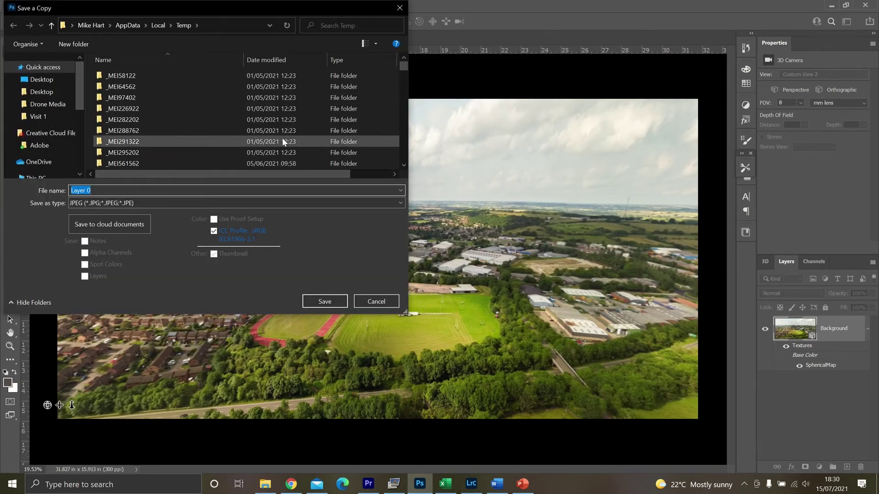
click(54, 78)
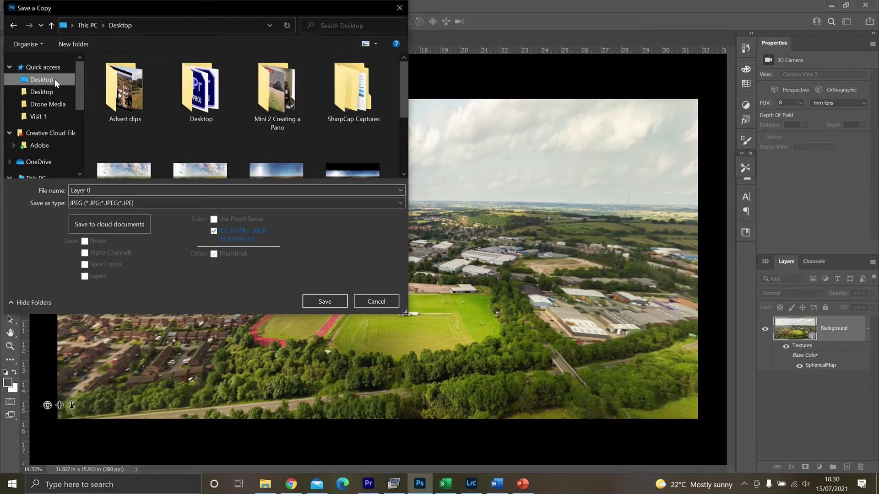
click(119, 191)
text(Sample 3 fo)
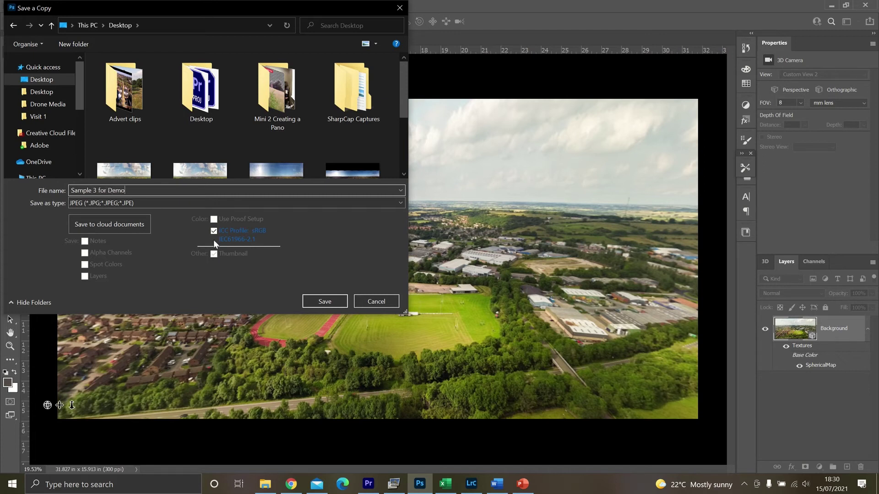
click(324, 301)
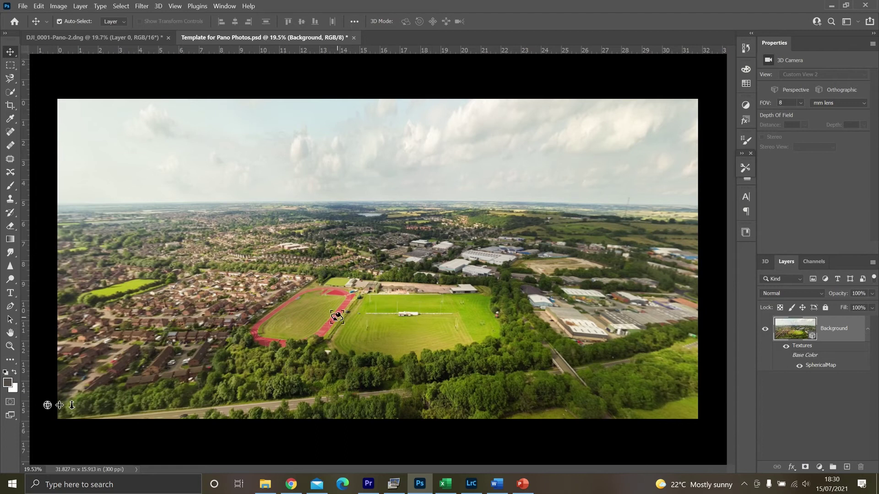
In Chrome, start a Create Post on the business page and open the Photo/Video file picker
click(293, 486)
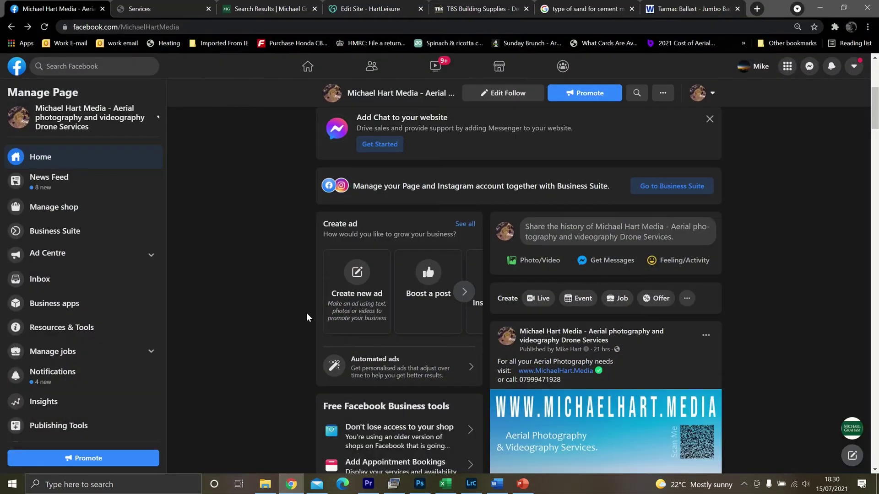
click(590, 229)
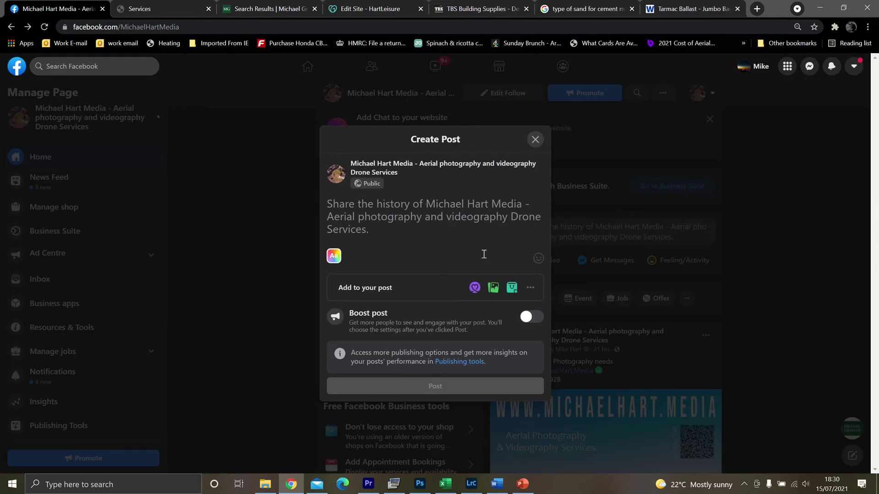
click(494, 288)
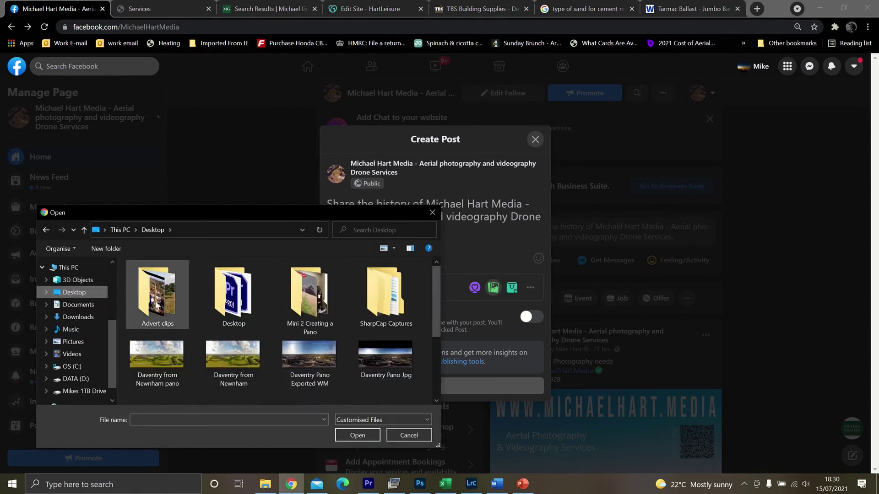
Attach Sample 3 for Demo.jpg from the Open dialog to the new post
scroll(274, 329, down, 3)
click(167, 344)
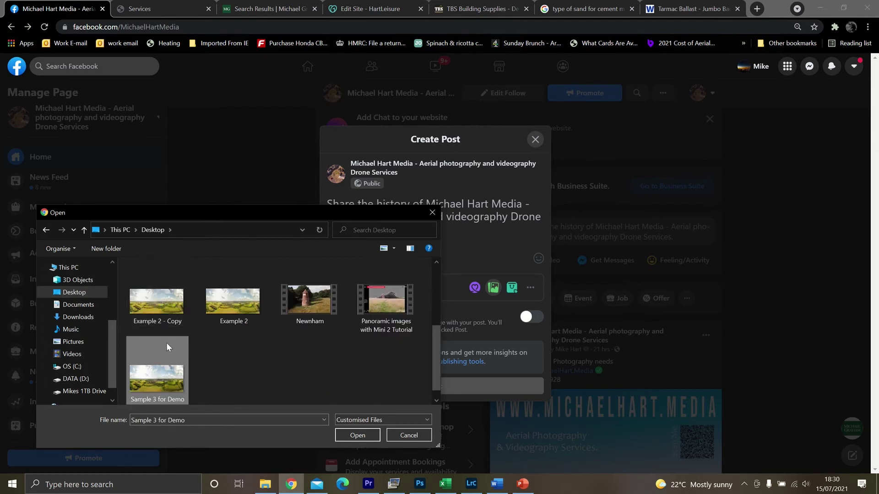
double_click(165, 370)
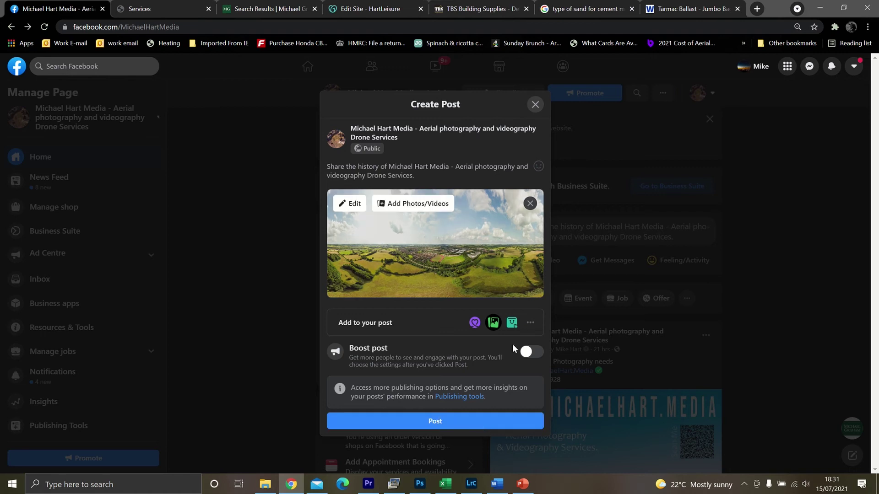
Publish the panorama post, dismiss the product tagging popup, and scroll to the 360° post
click(455, 422)
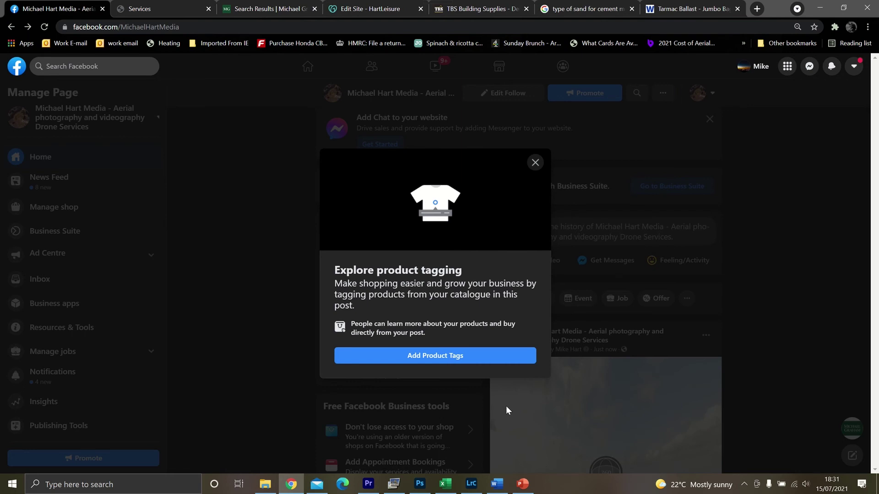
click(507, 406)
scroll(666, 271, down, 5)
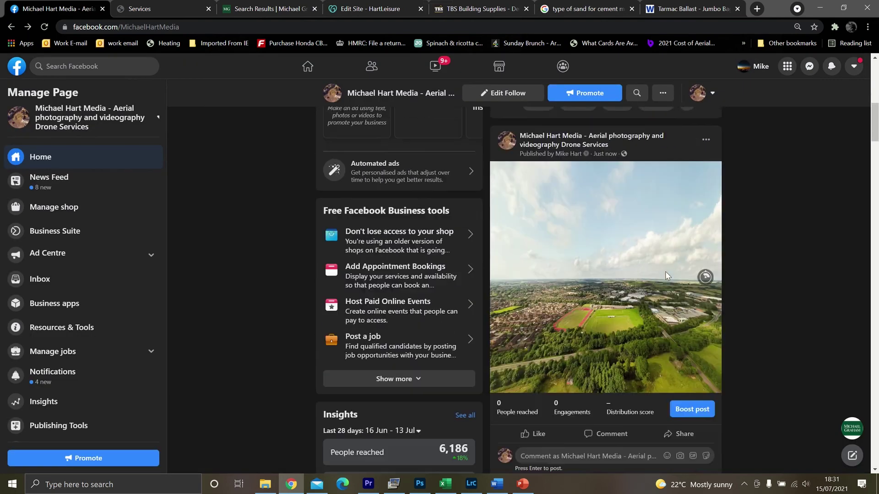